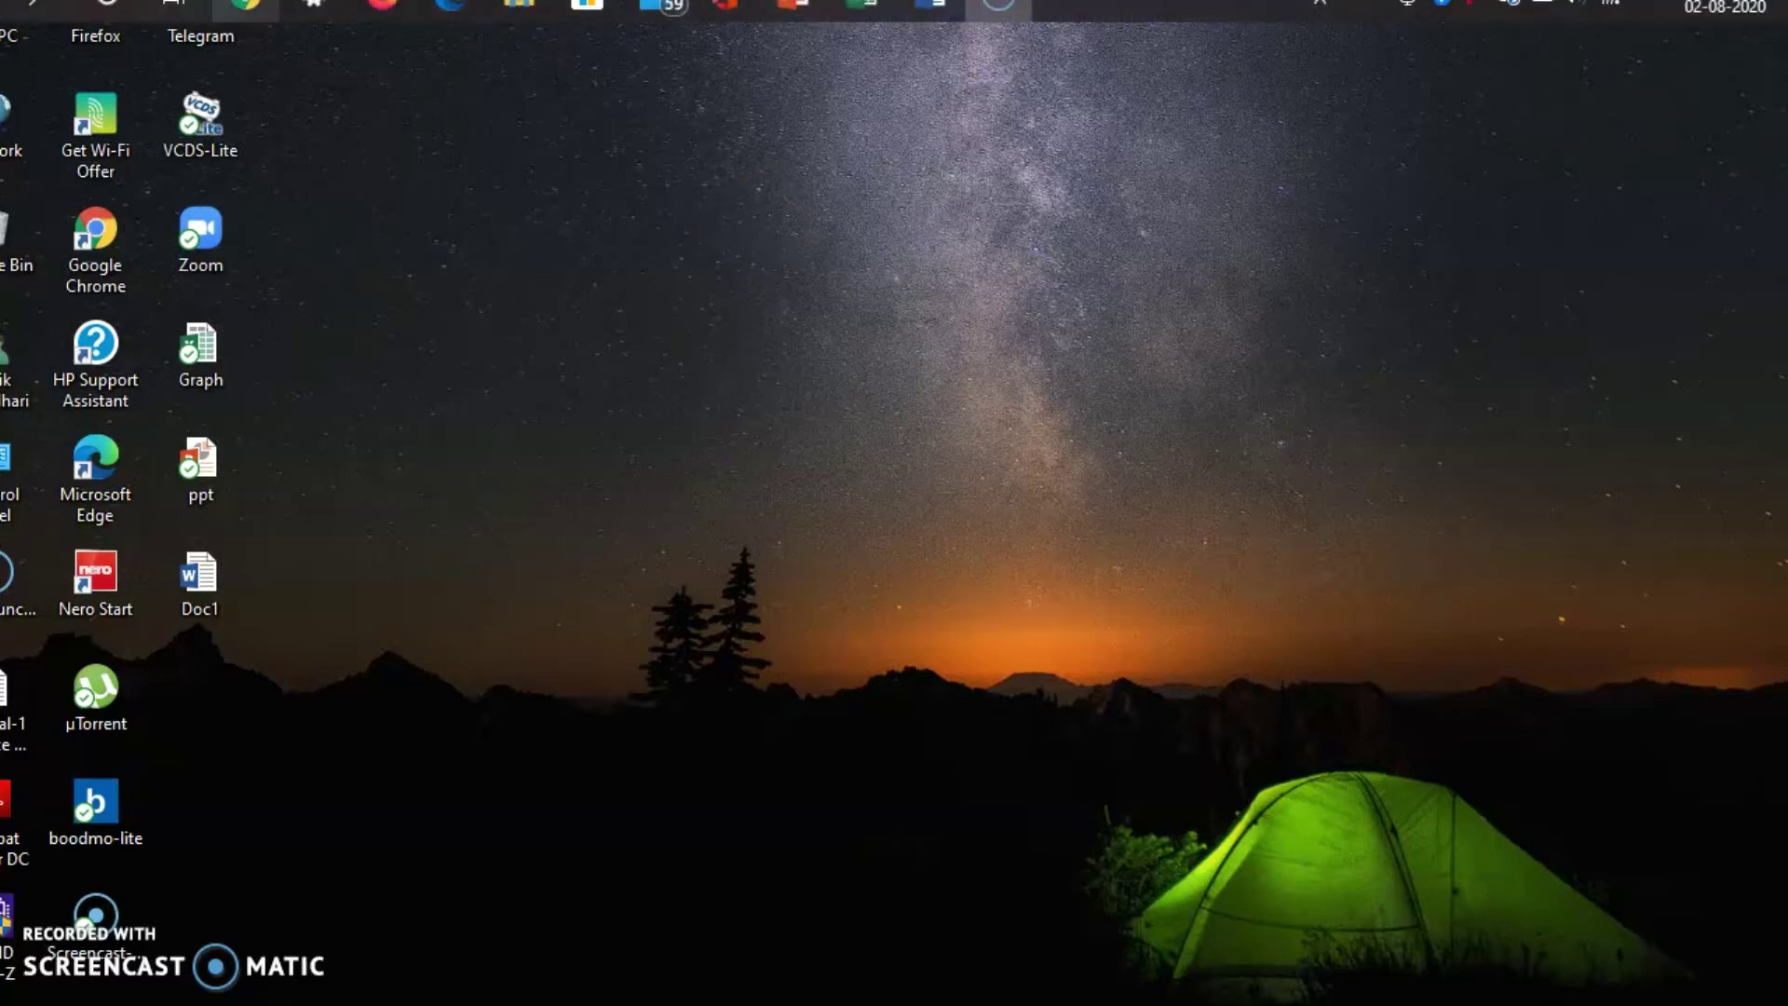
Search Chrome for 'vlab' and open the Physical Sciences labs on vlab.co.in
{"action": "left_click", "coordinate": [246, 9]}
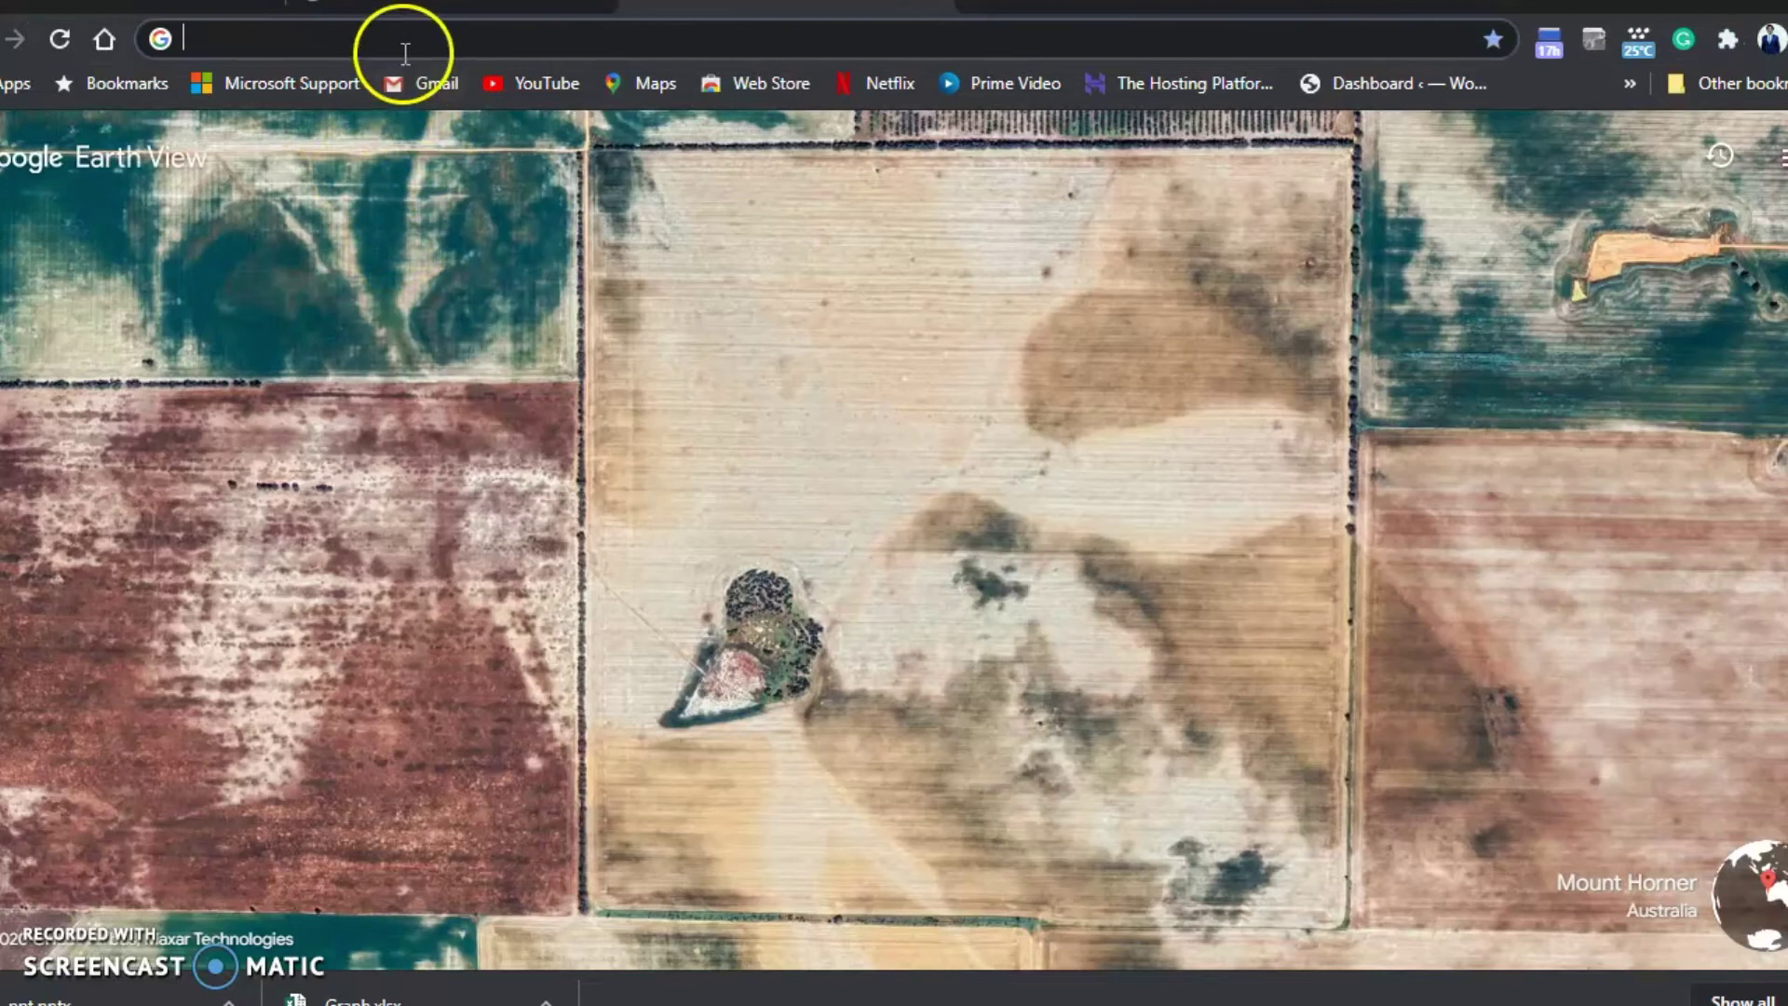
{"action": "type", "text": "vlab"}
{"action": "left_click", "coordinate": [397, 82]}
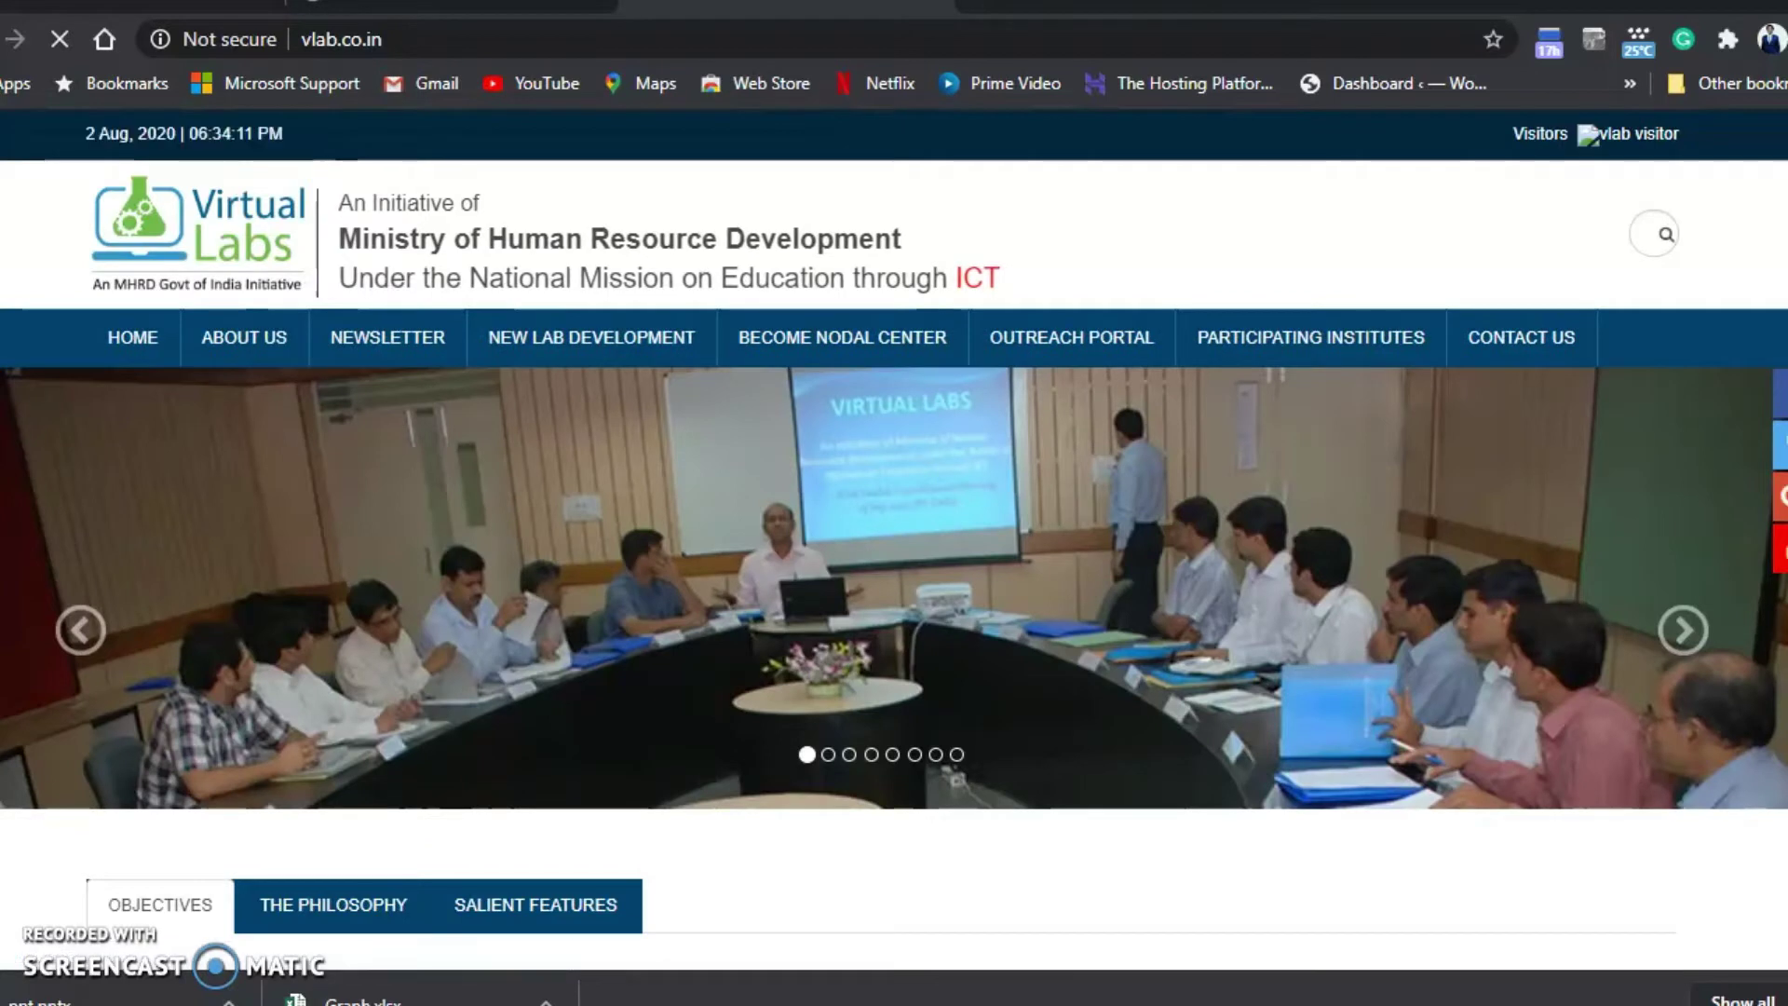
{"action": "scroll", "coordinate": [1216, 664], "scroll_direction": "down", "scroll_amount": 10}
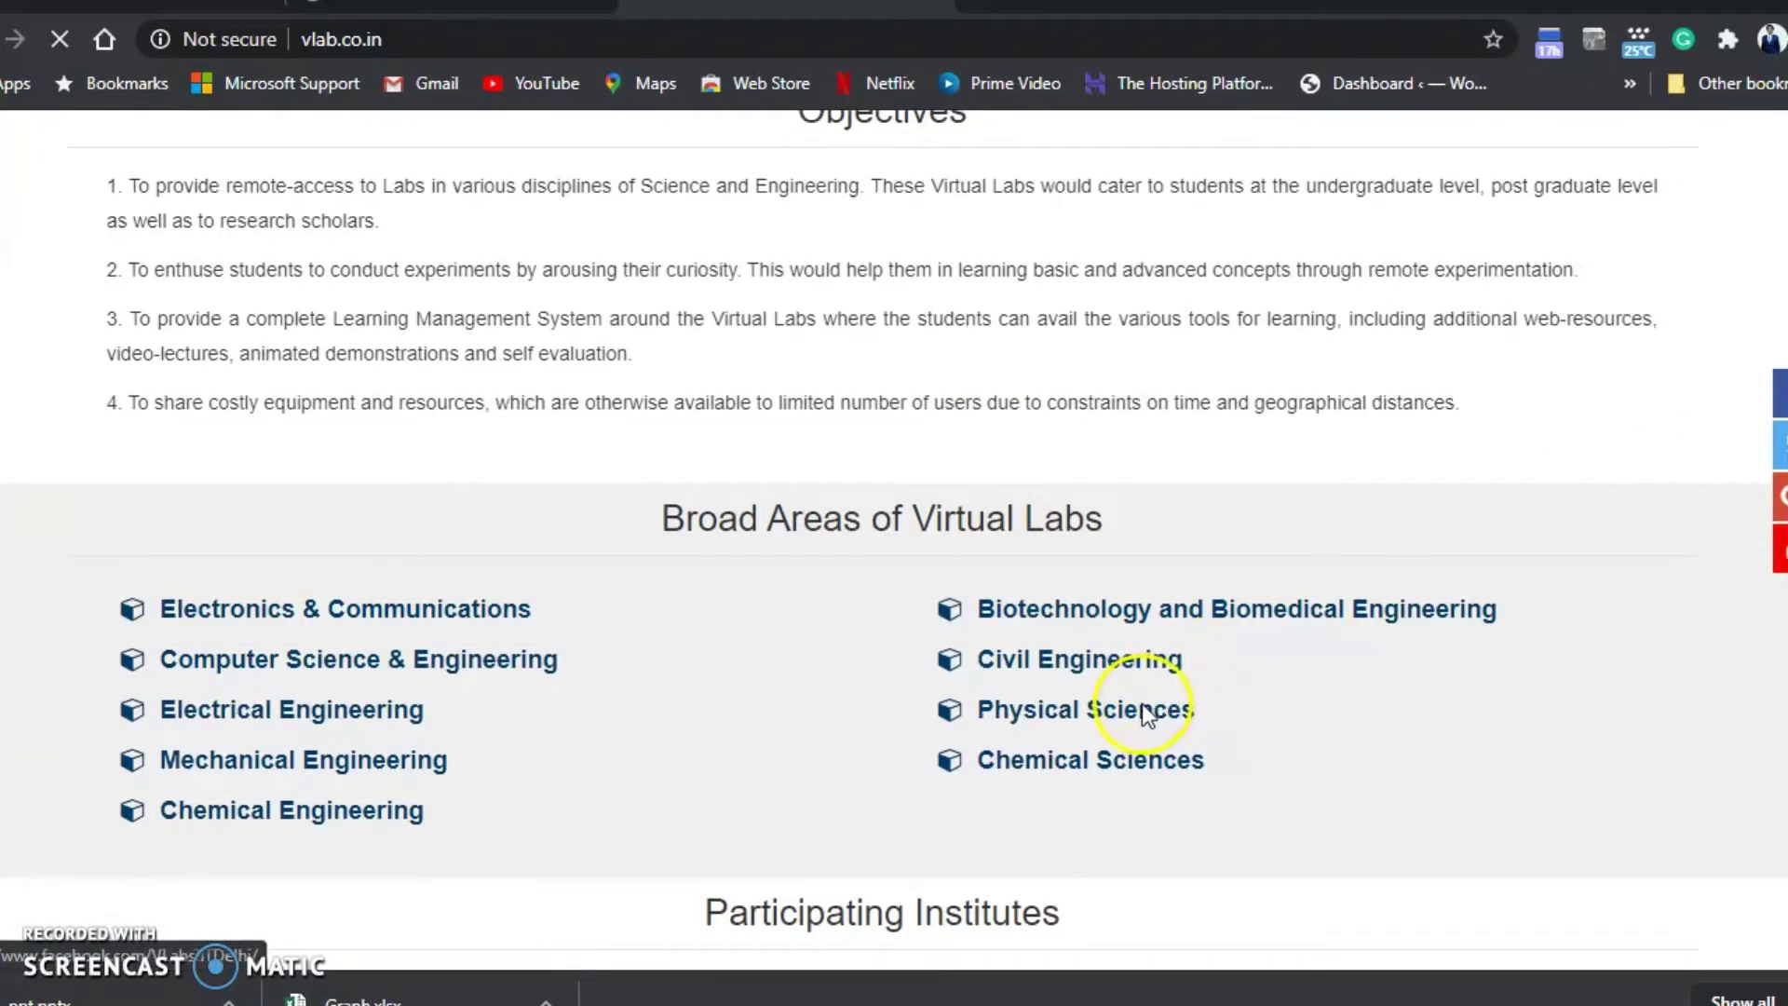
{"action": "scroll", "coordinate": [1142, 706], "scroll_direction": "down", "scroll_amount": 1}
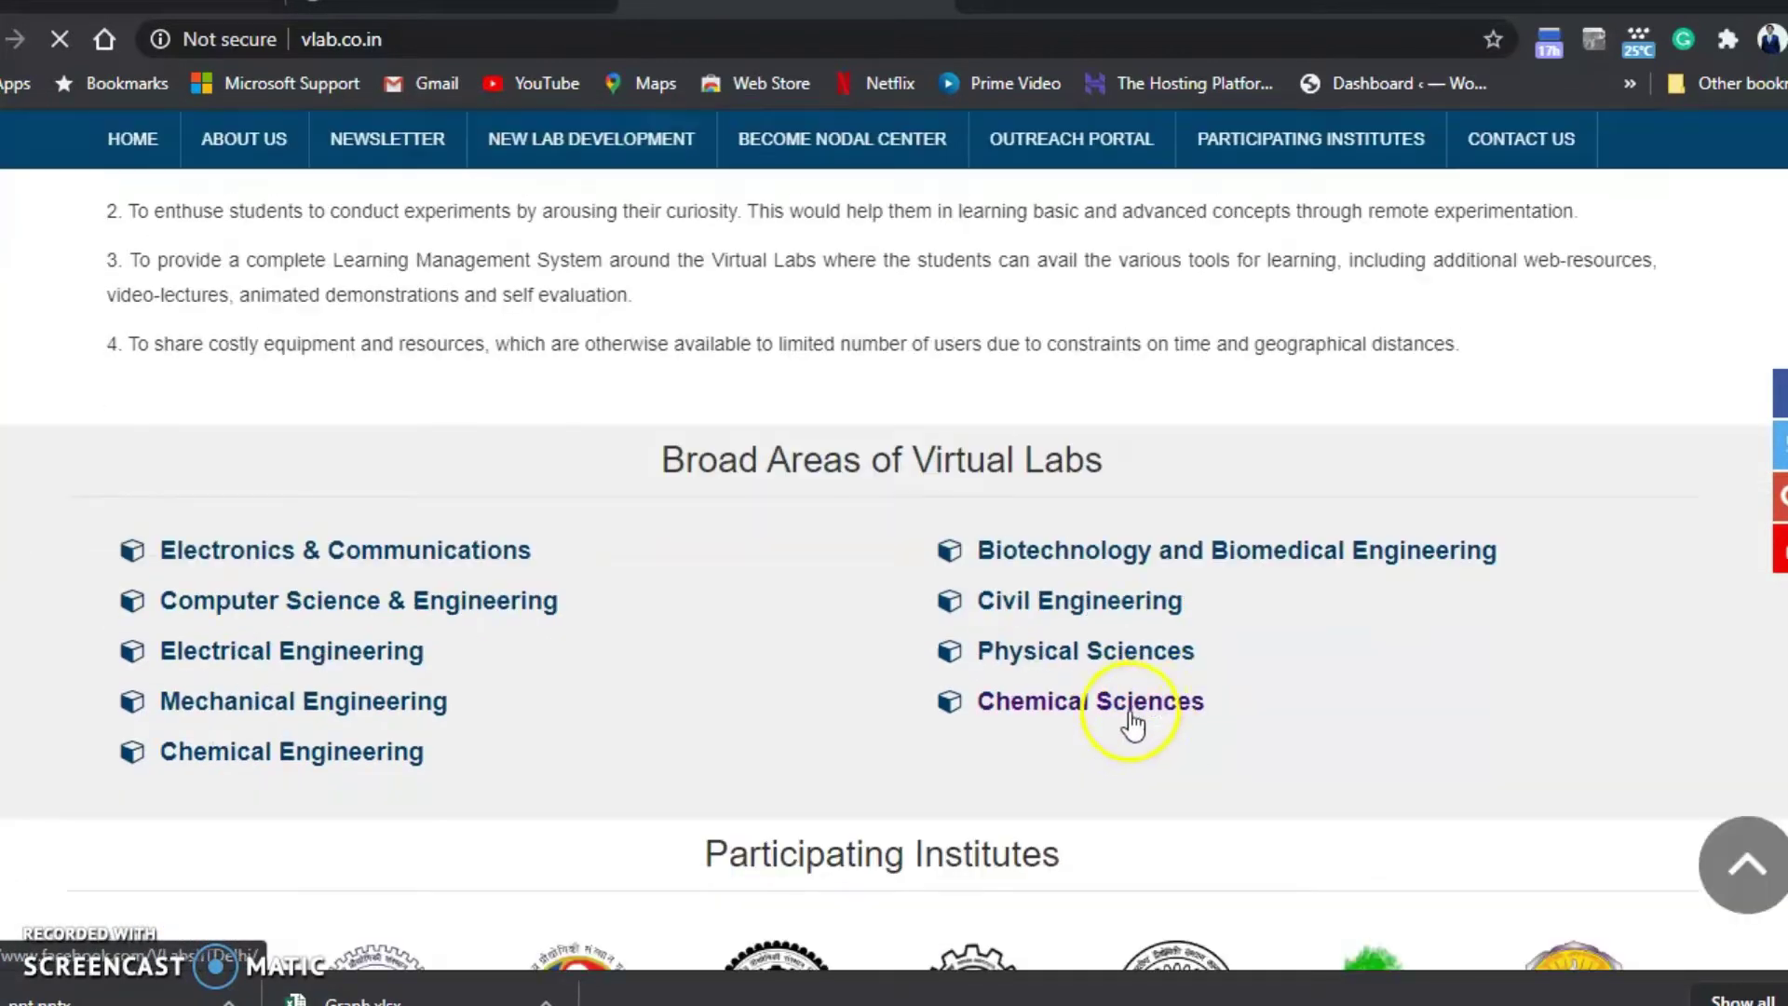
{"action": "left_click", "coordinate": [1121, 652]}
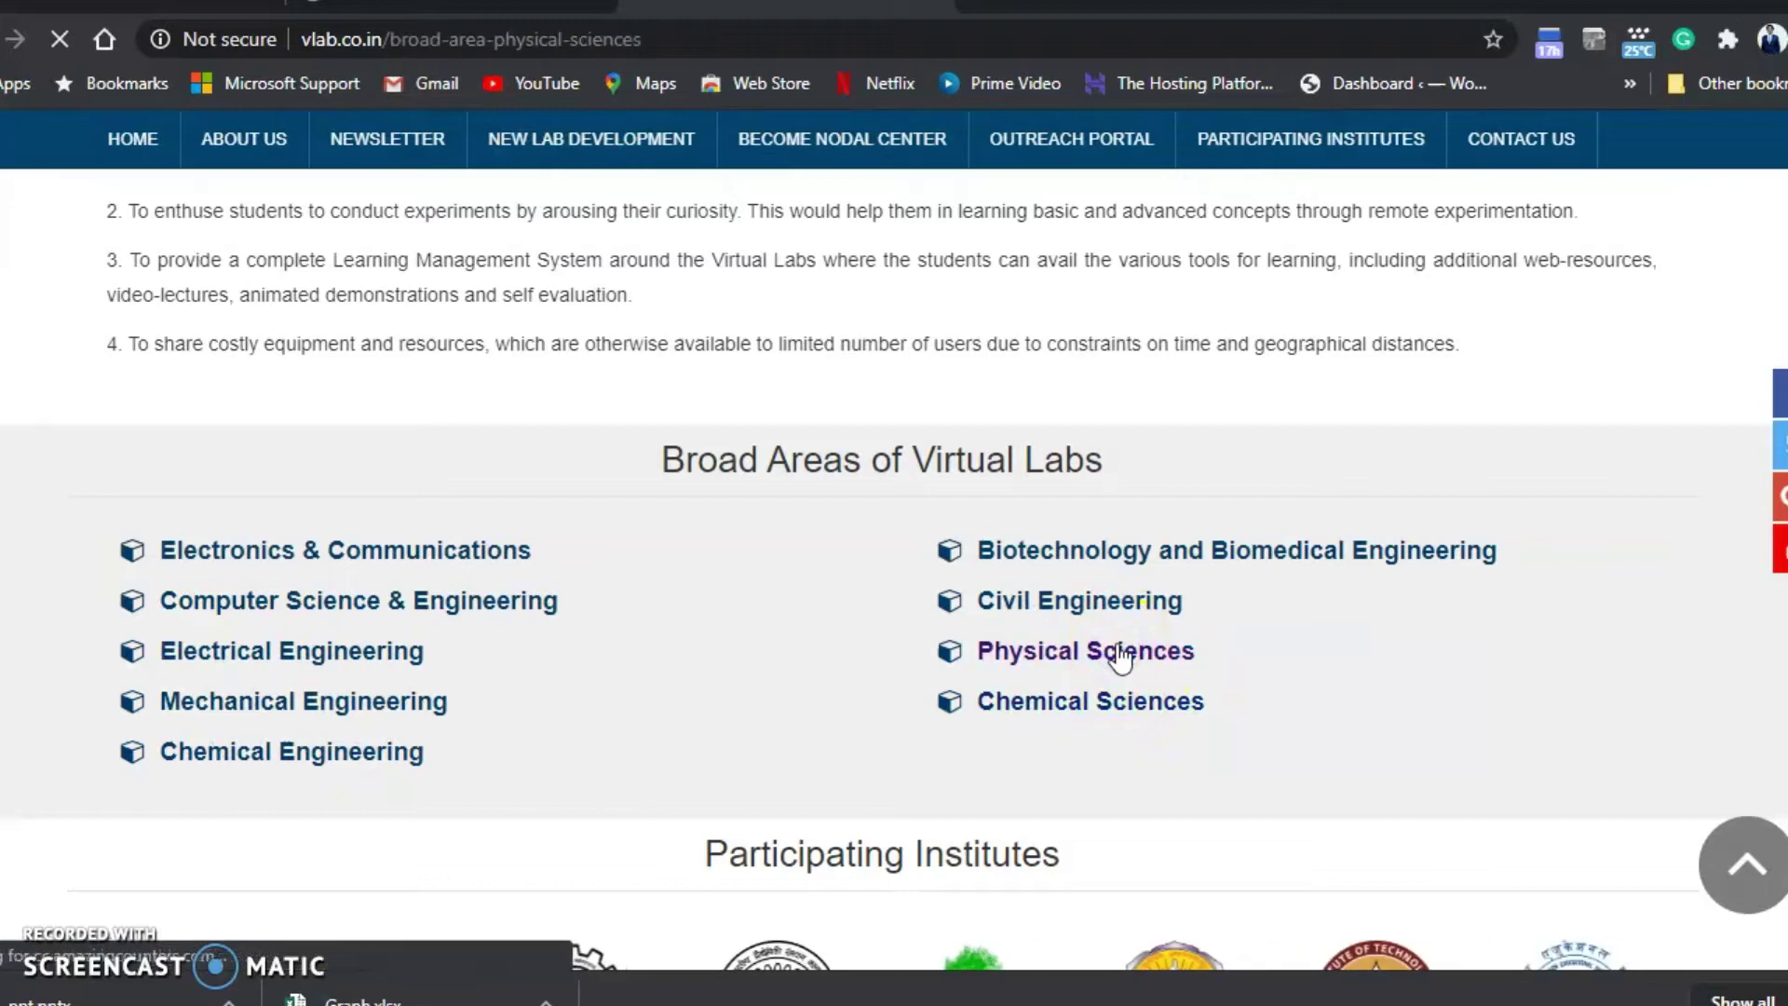
{"action": "scroll", "coordinate": [1120, 656], "scroll_direction": "down", "scroll_amount": 5}
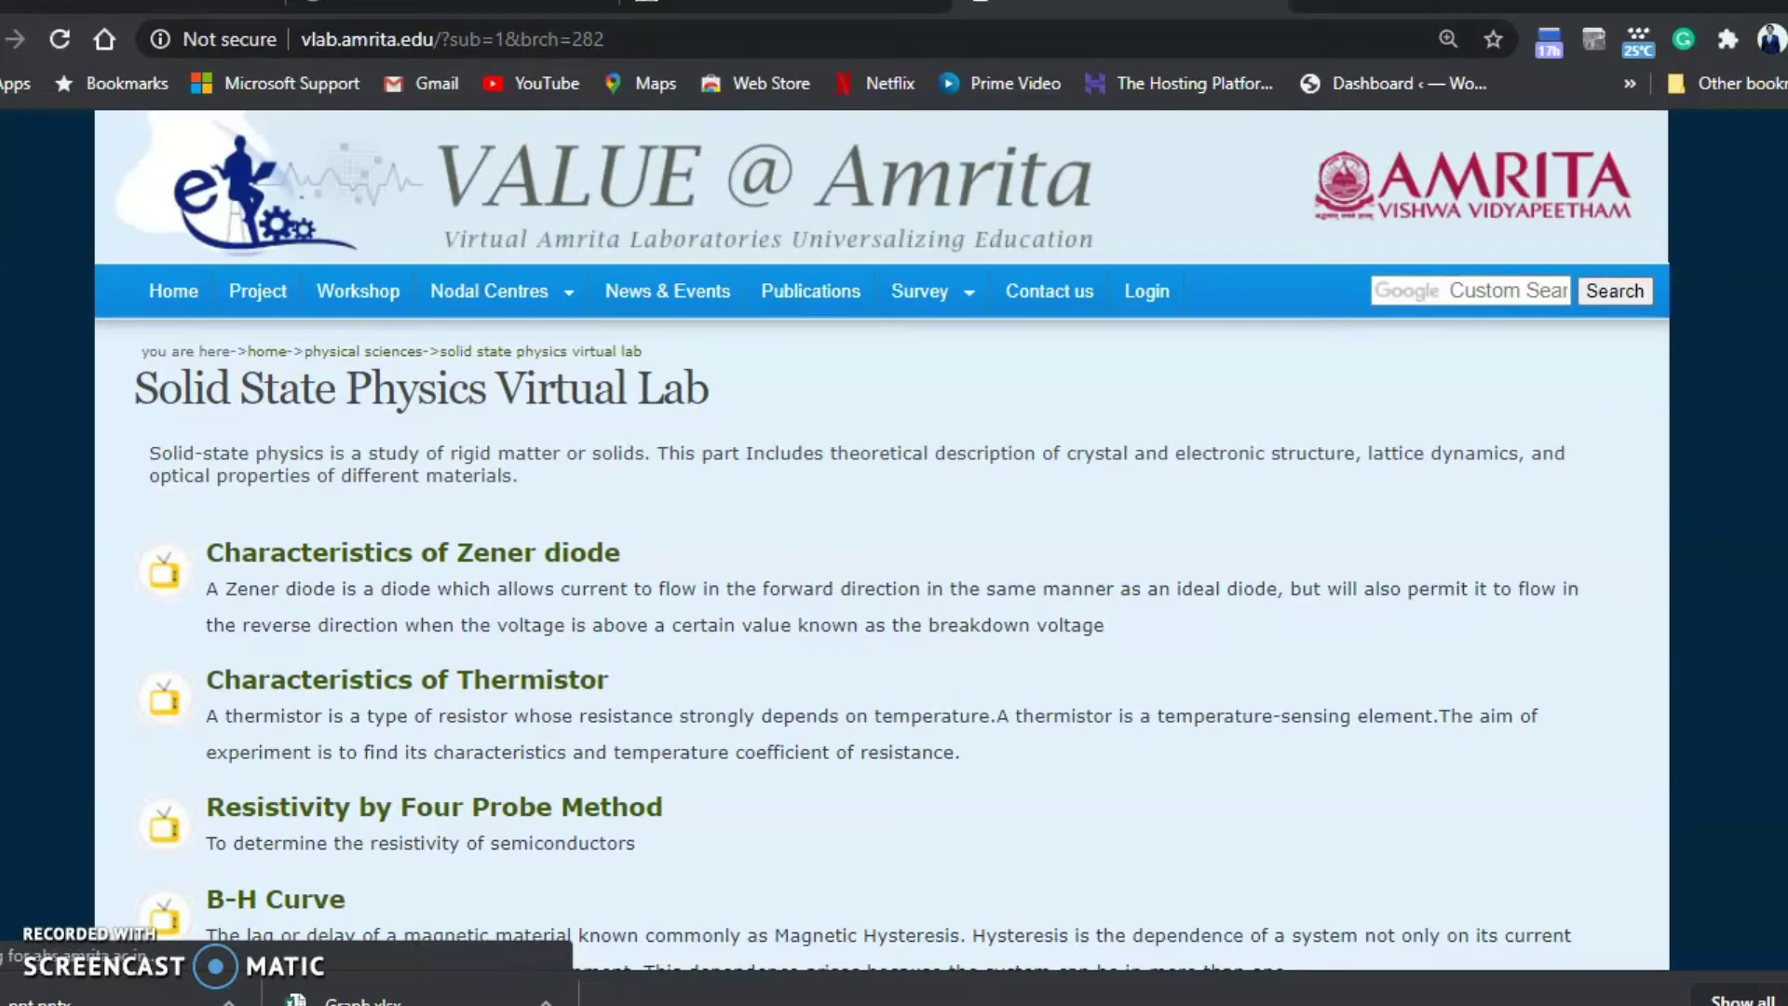
Open 'Resistivity by Four Probe Method' from the Solid State Physics experiment list
{"action": "scroll", "coordinate": [881, 540], "scroll_direction": "down", "scroll_amount": 2}
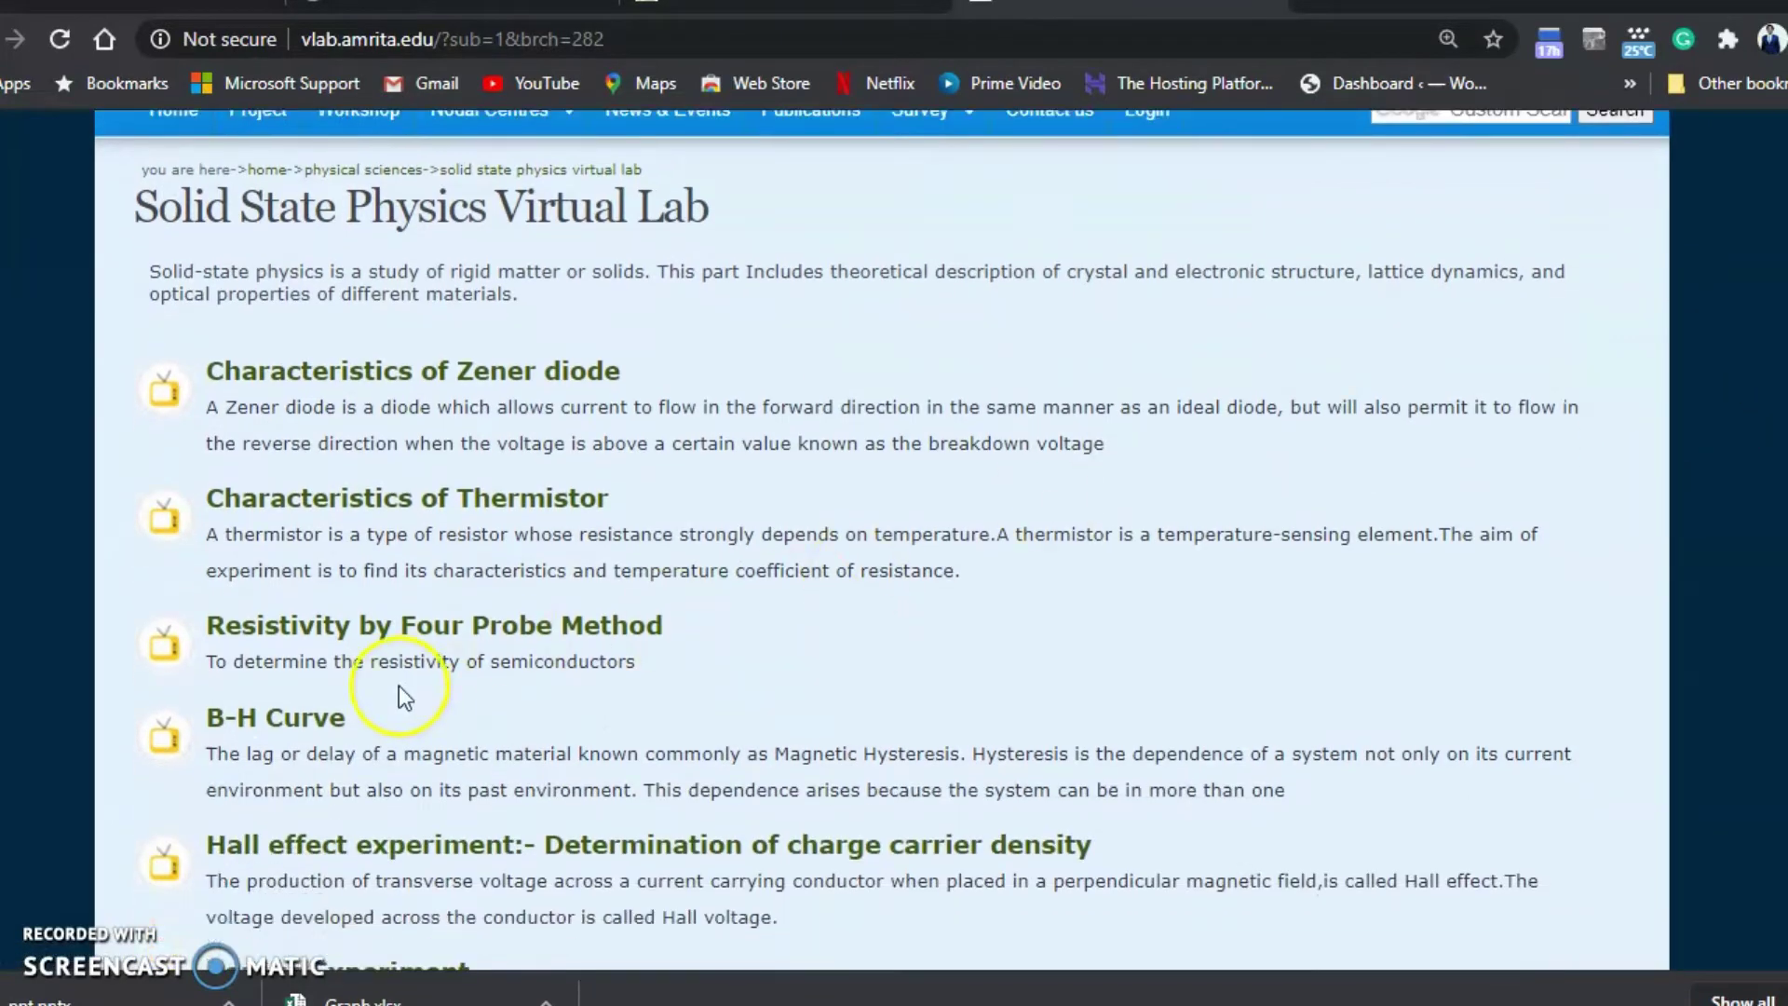
{"action": "left_click", "coordinate": [406, 629]}
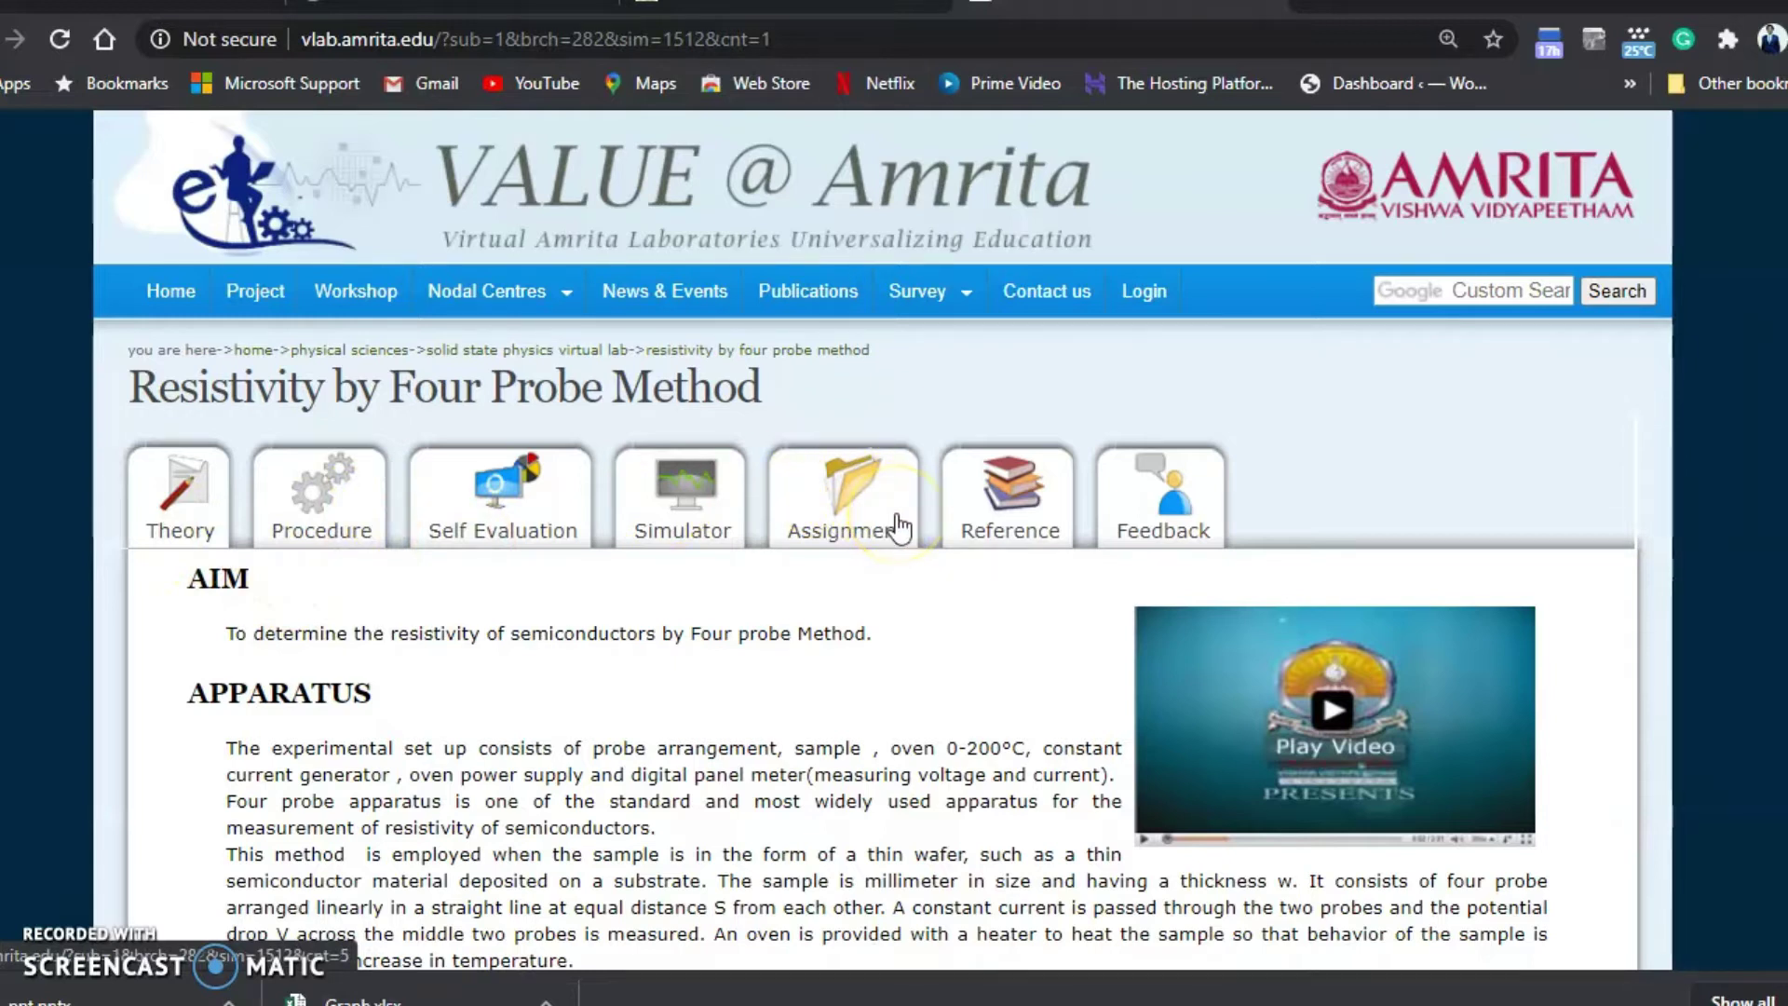
{"action": "scroll", "coordinate": [1088, 557], "scroll_direction": "down", "scroll_amount": 2}
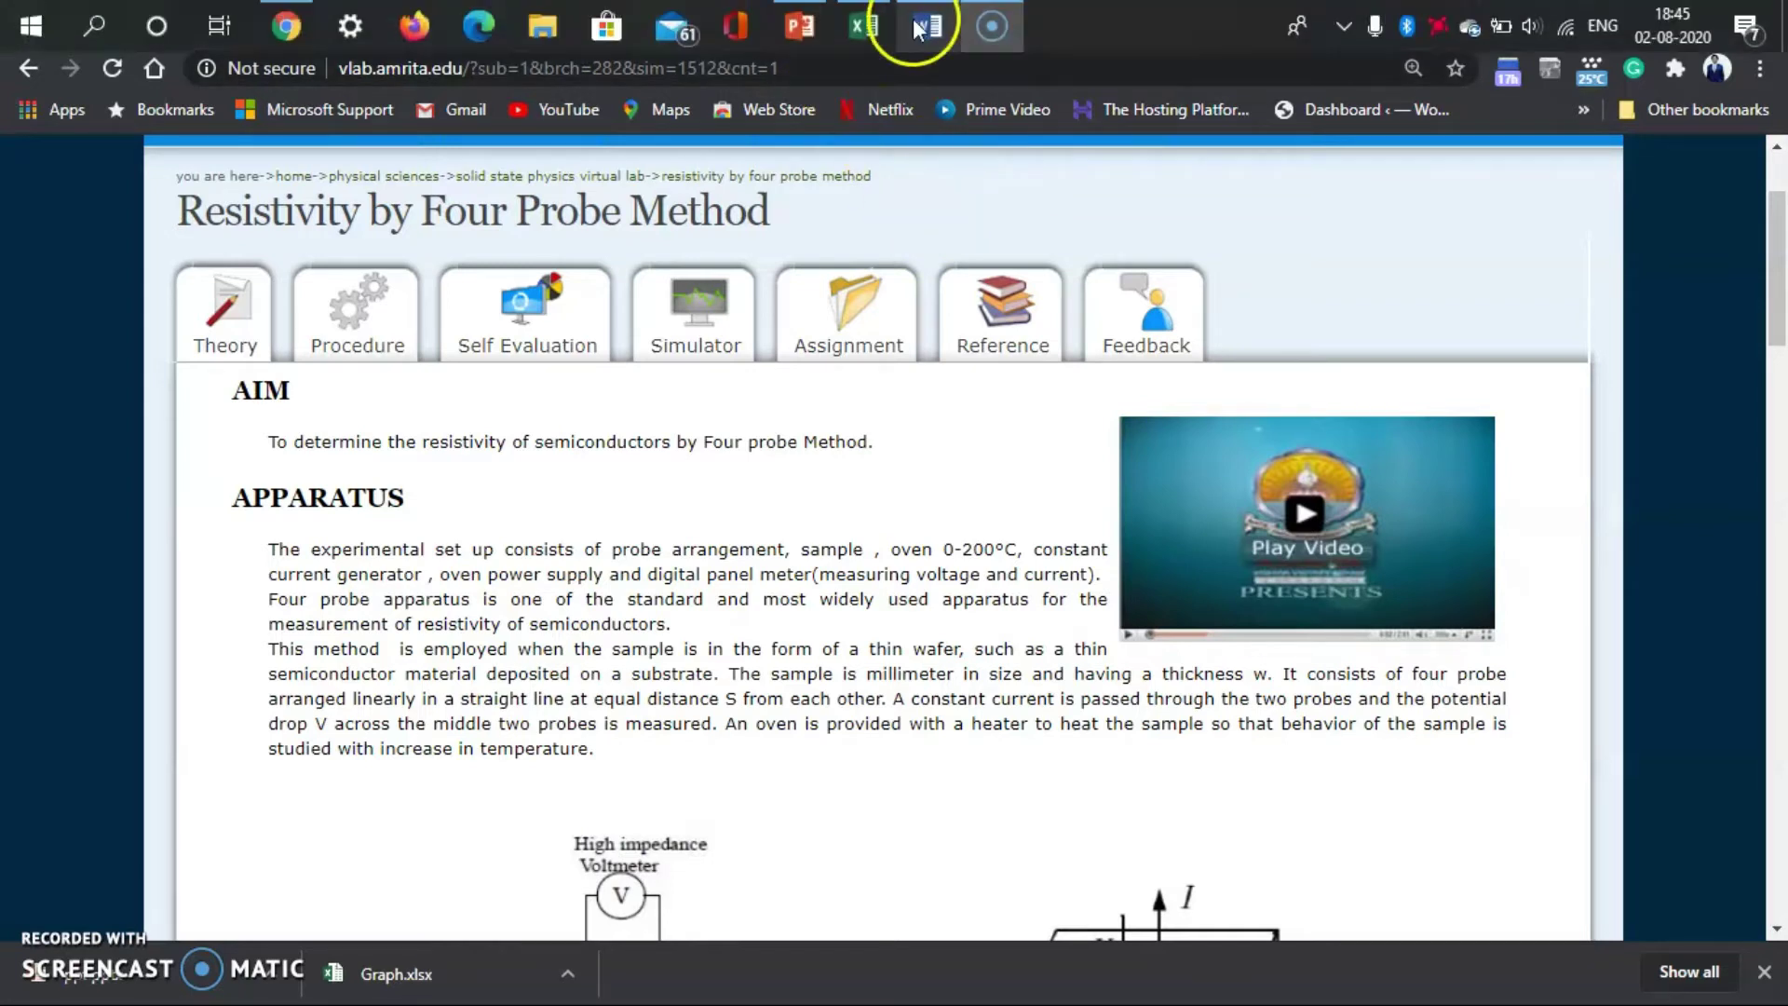
View the apparatus picture in Doc1, then bring up the PowerPoint presentation
{"action": "left_click", "coordinate": [918, 28]}
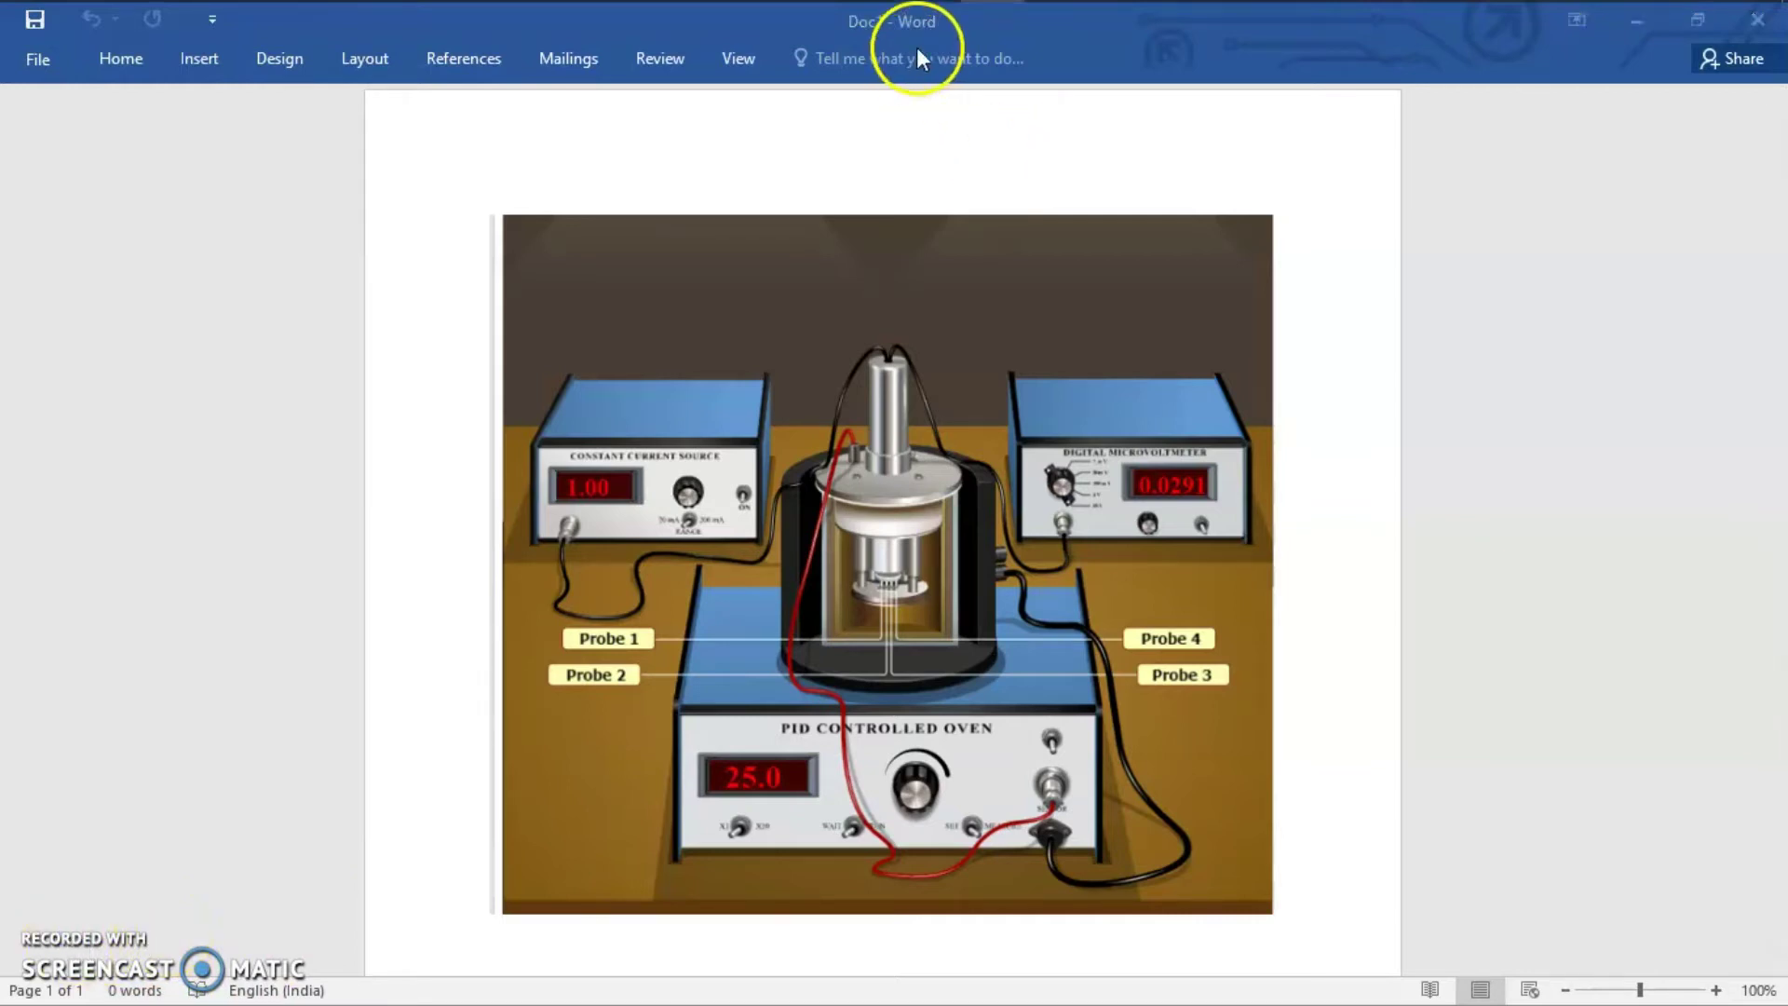
{"action": "left_click", "coordinate": [799, 25]}
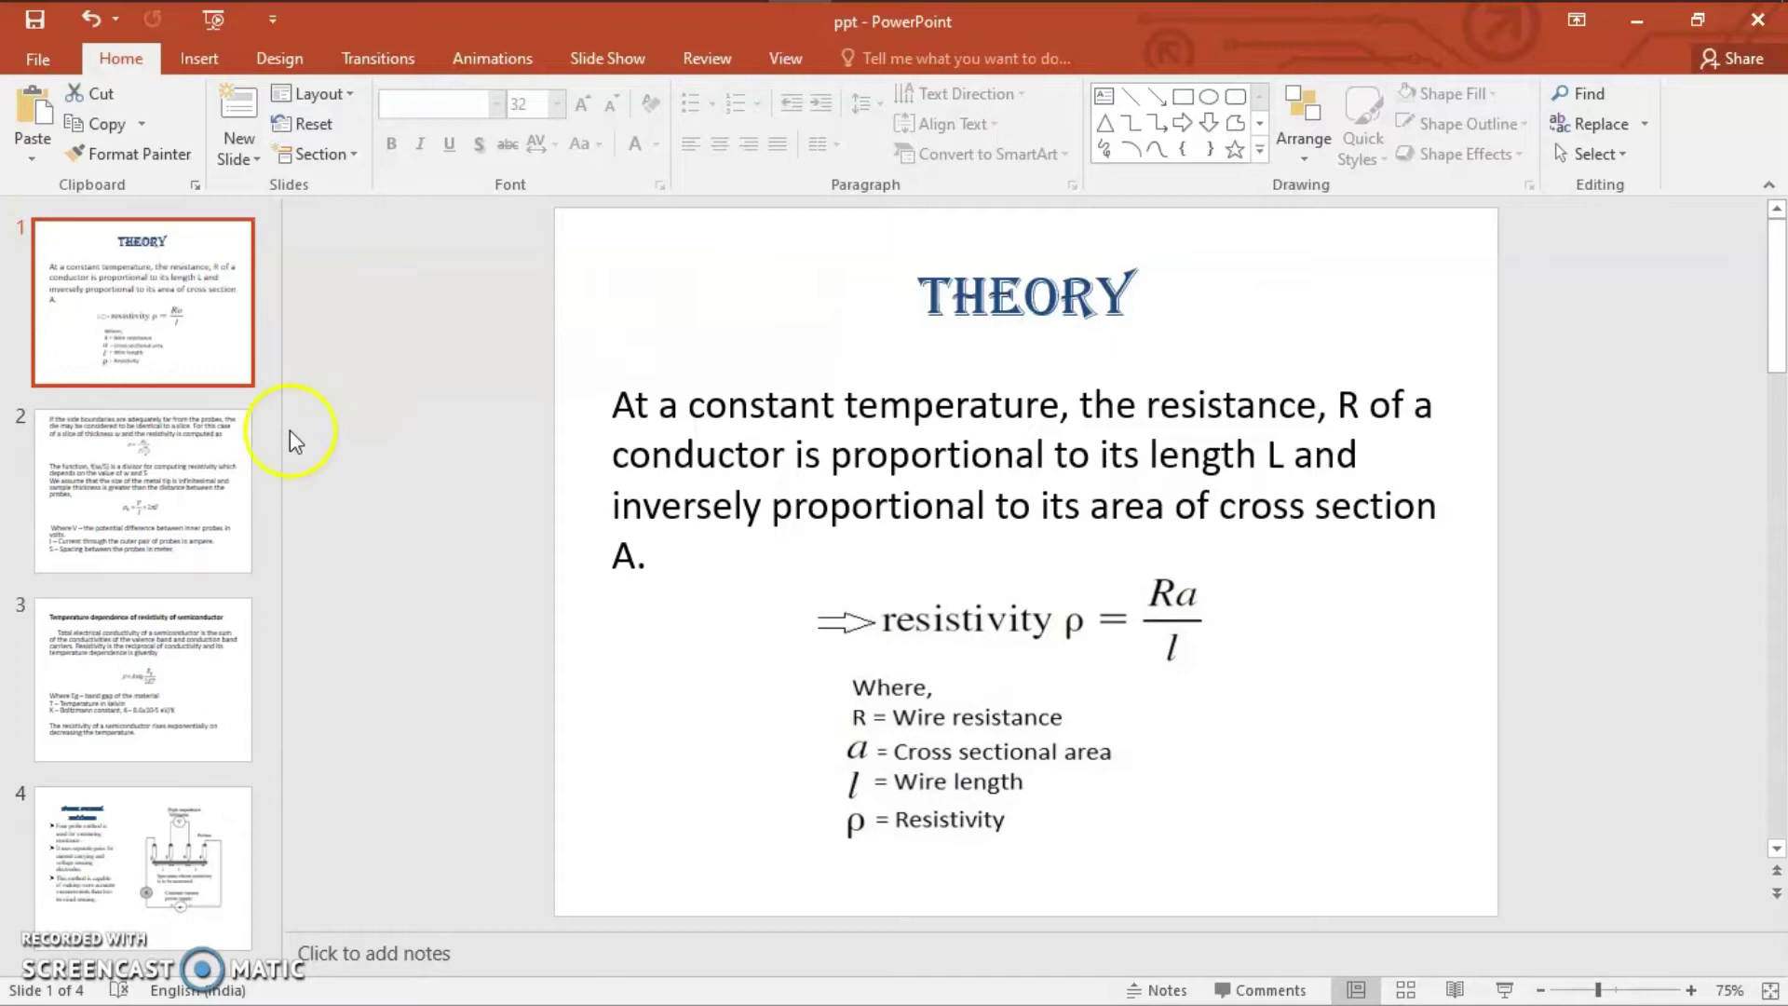
Show slide 2 with the slice correction and ρ0 = V/I × 2πS formula
{"action": "left_click", "coordinate": [188, 491]}
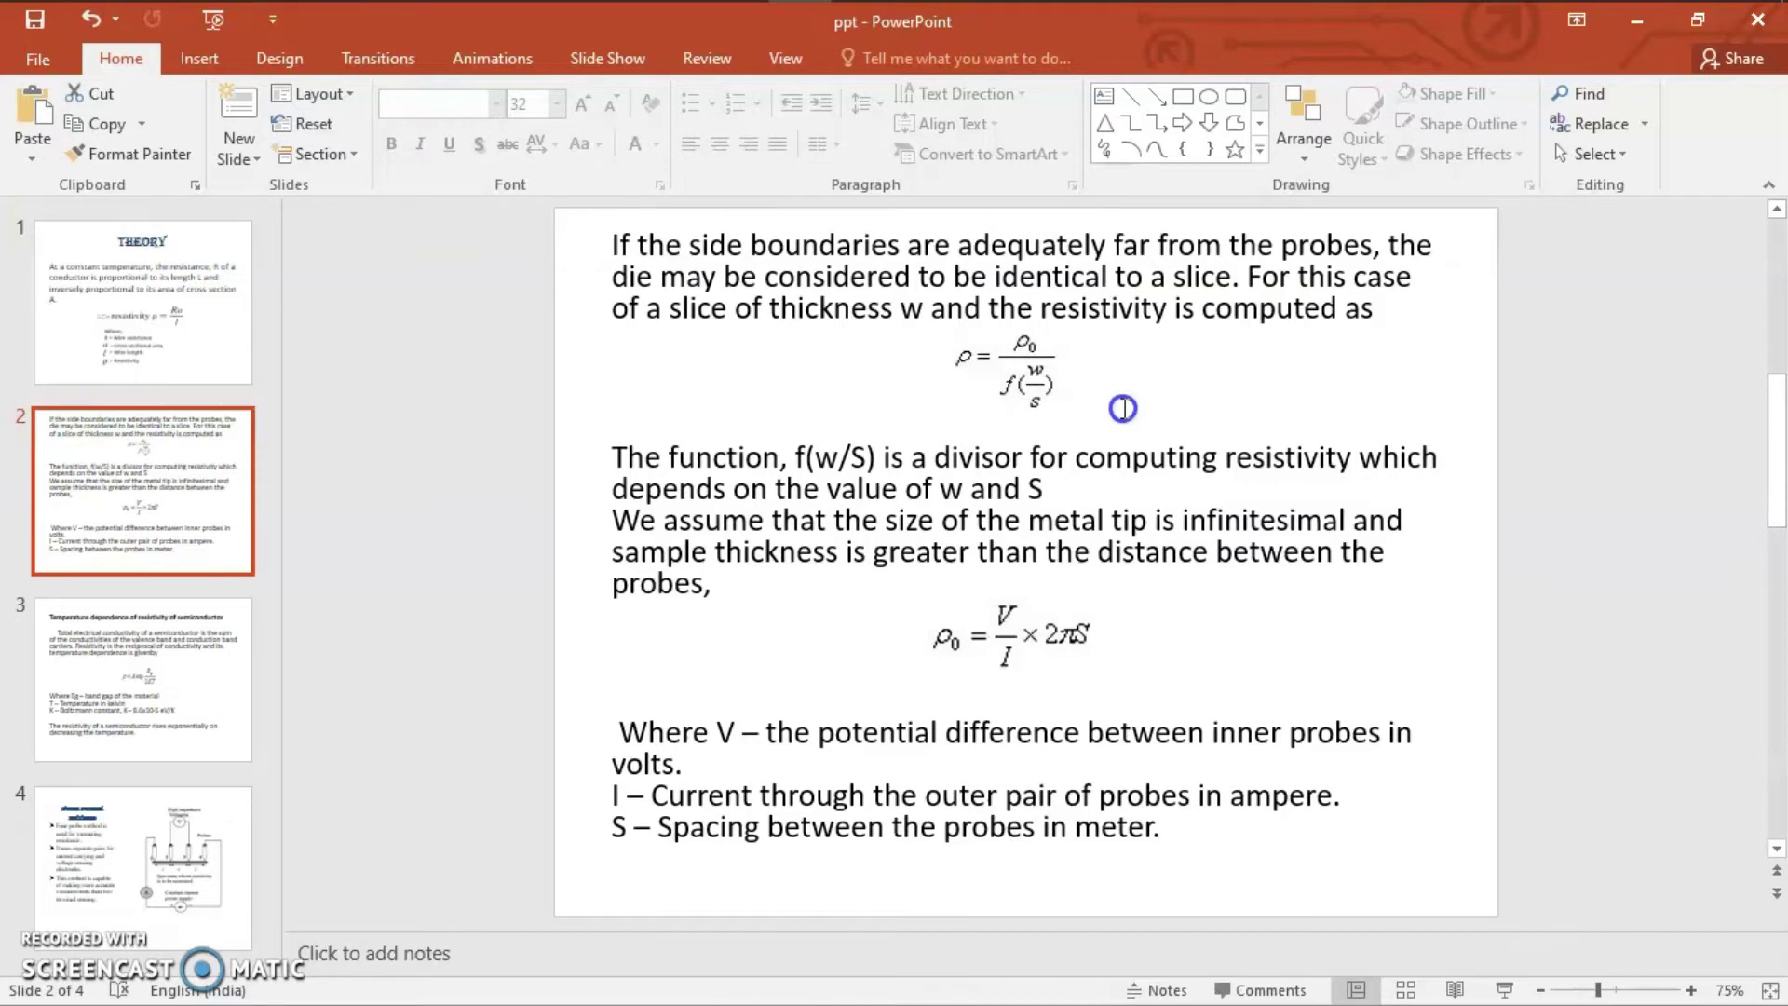
Display slide 4, FOUR PROBE METHOD, with its probe and meter circuit diagram
{"action": "left_click", "coordinate": [205, 885]}
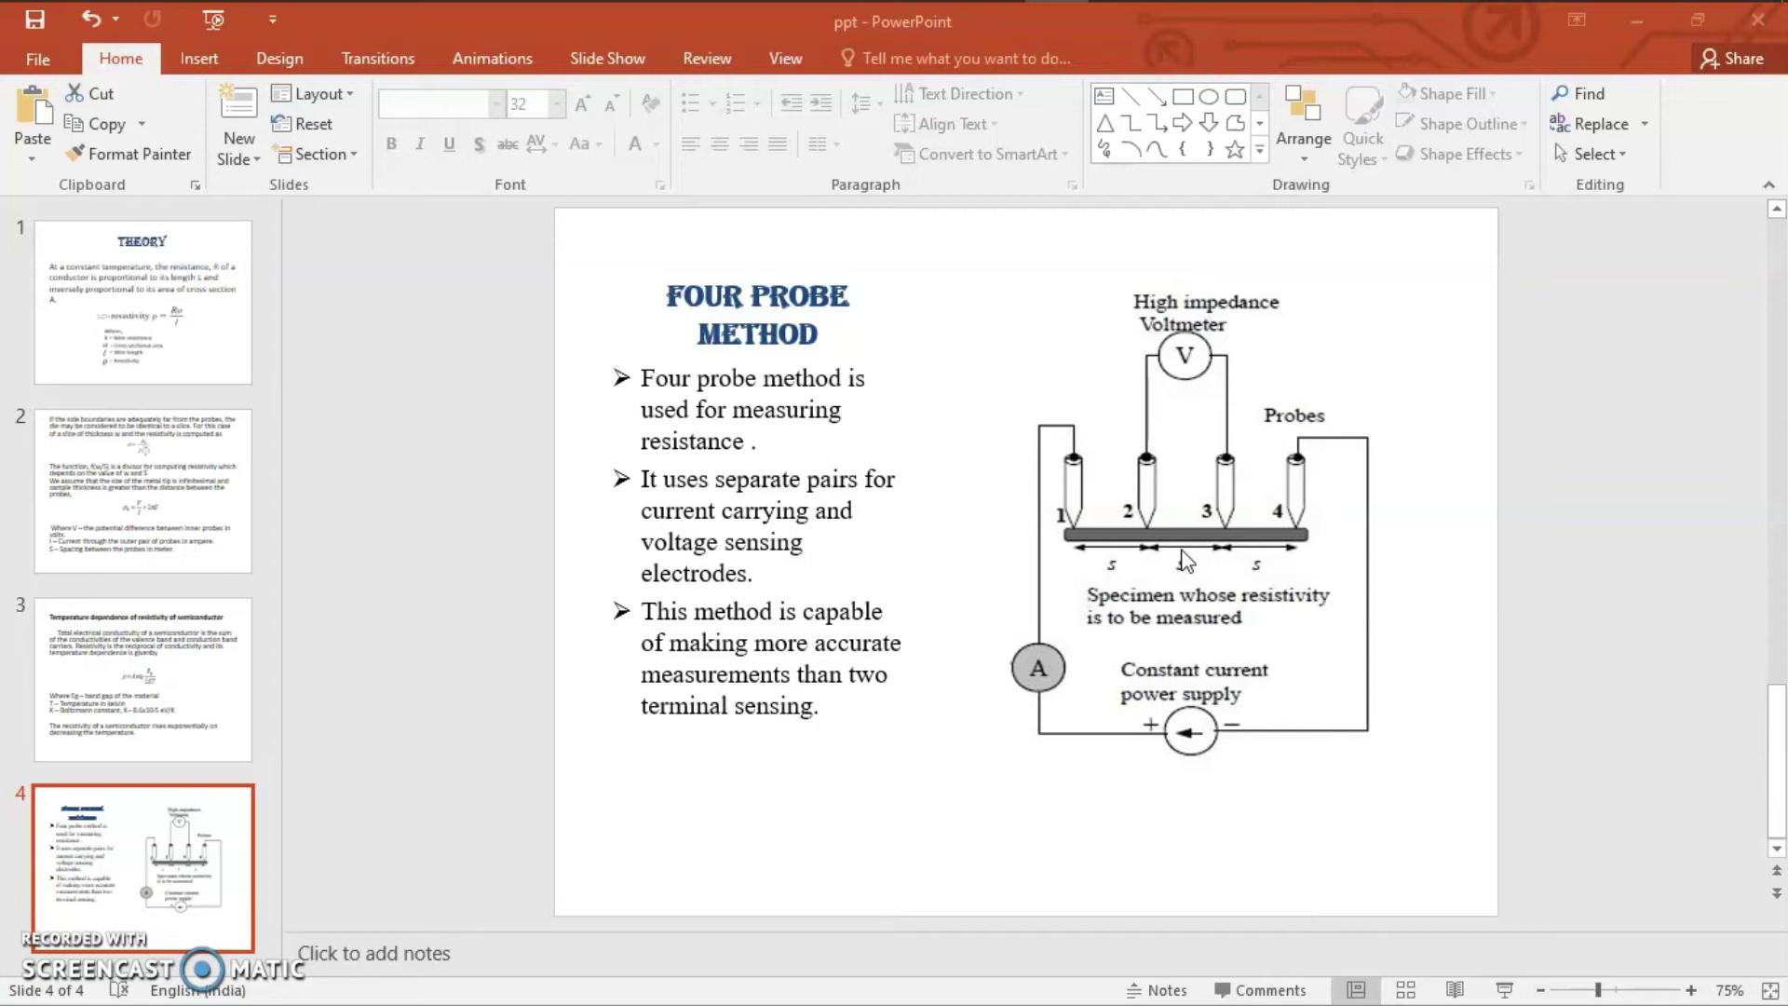
{"action": "left_click", "coordinate": [1175, 562]}
Return to the Four Probe Method page in Chrome and load its Simulator
{"action": "mouse_move", "coordinate": [656, 5]}
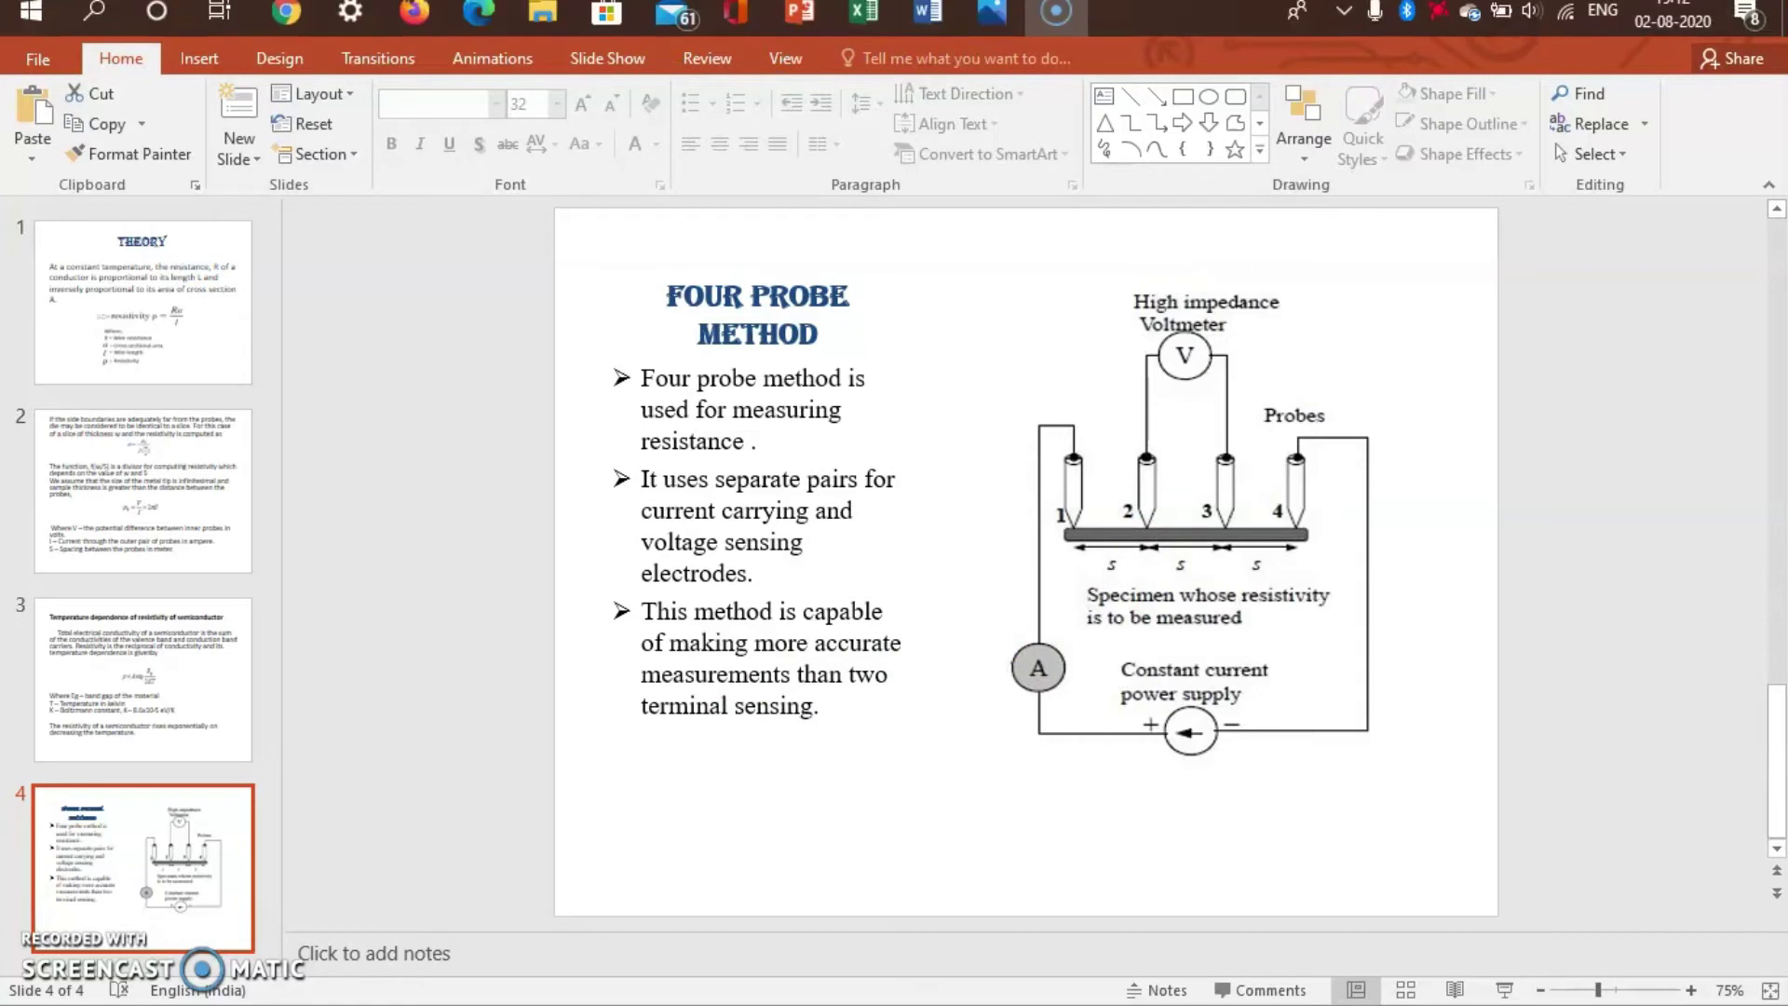
{"action": "left_click", "coordinate": [290, 25]}
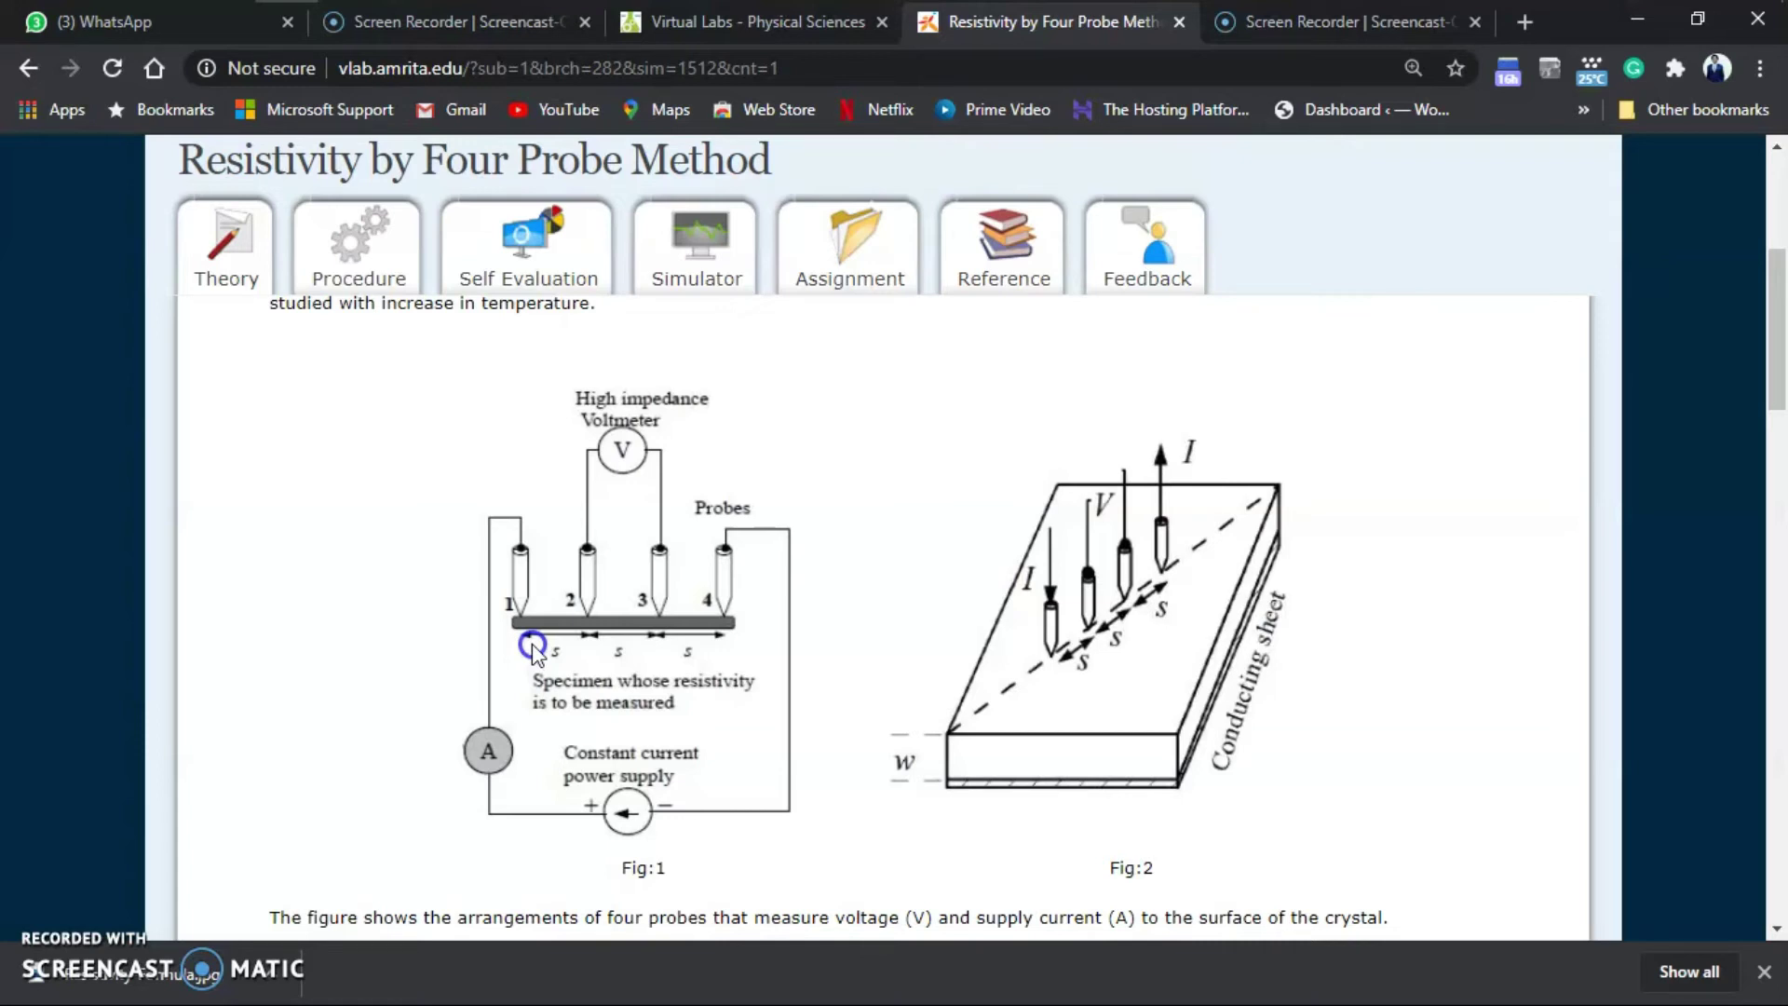
{"action": "left_click", "coordinate": [645, 410]}
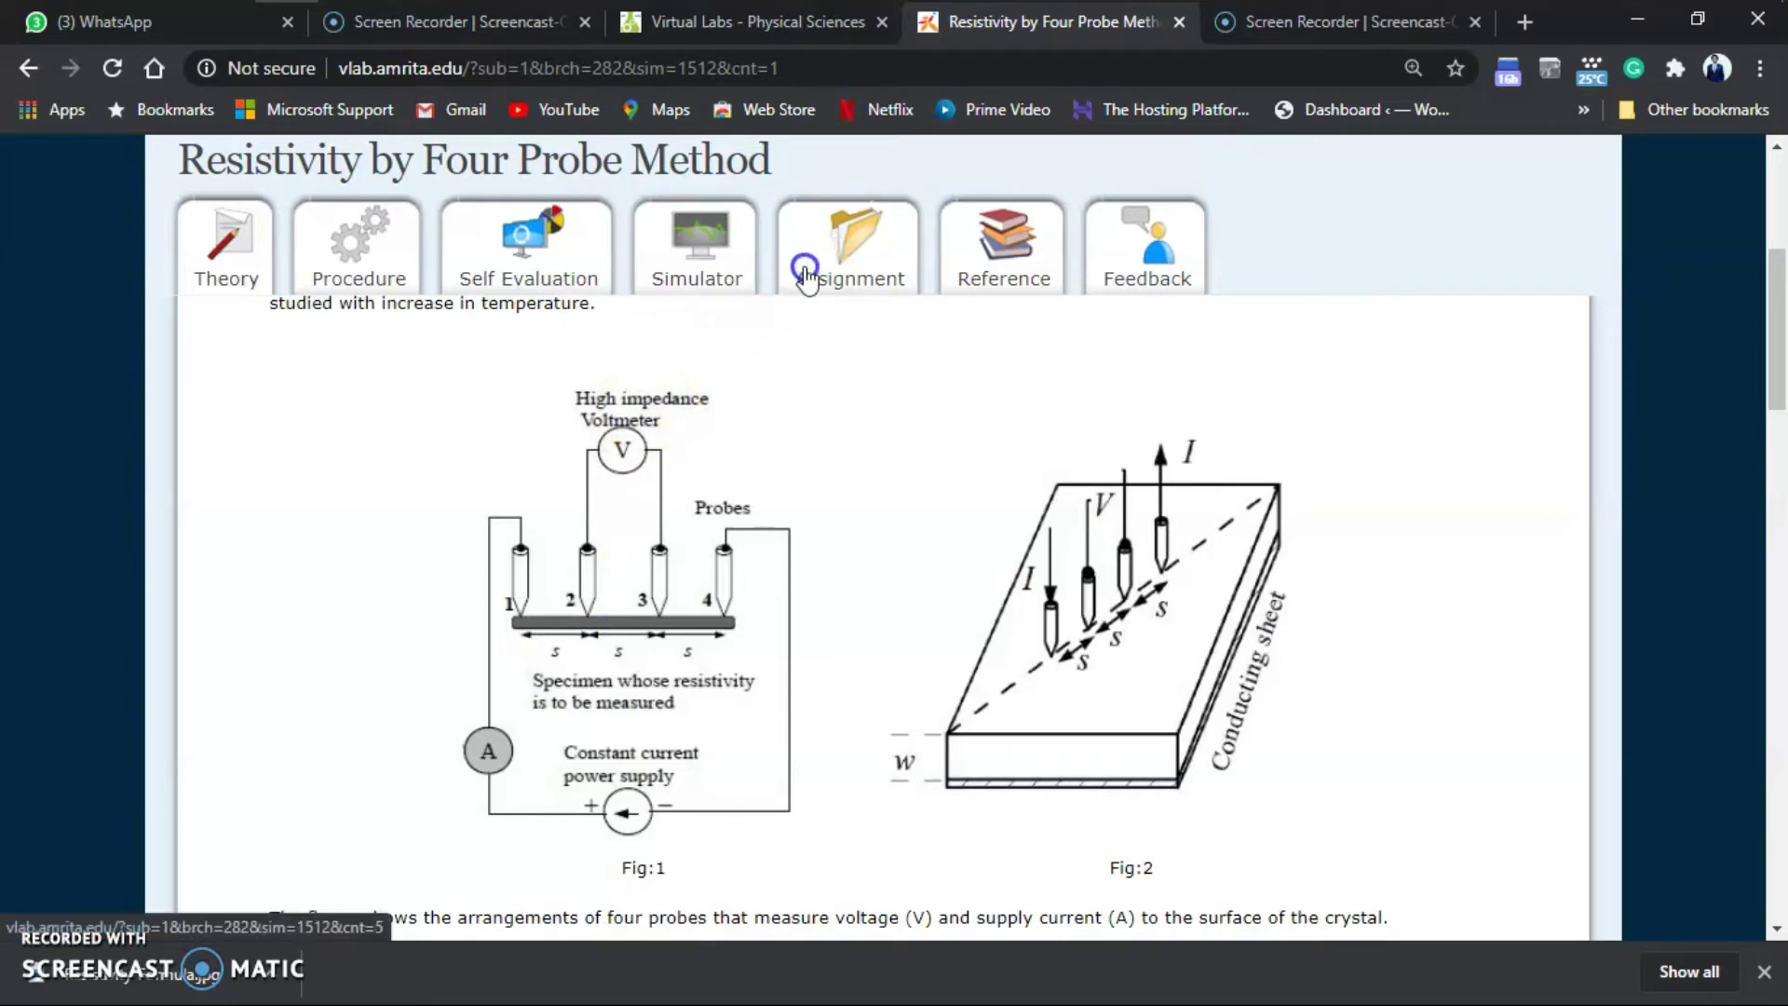
{"action": "left_click", "coordinate": [662, 249]}
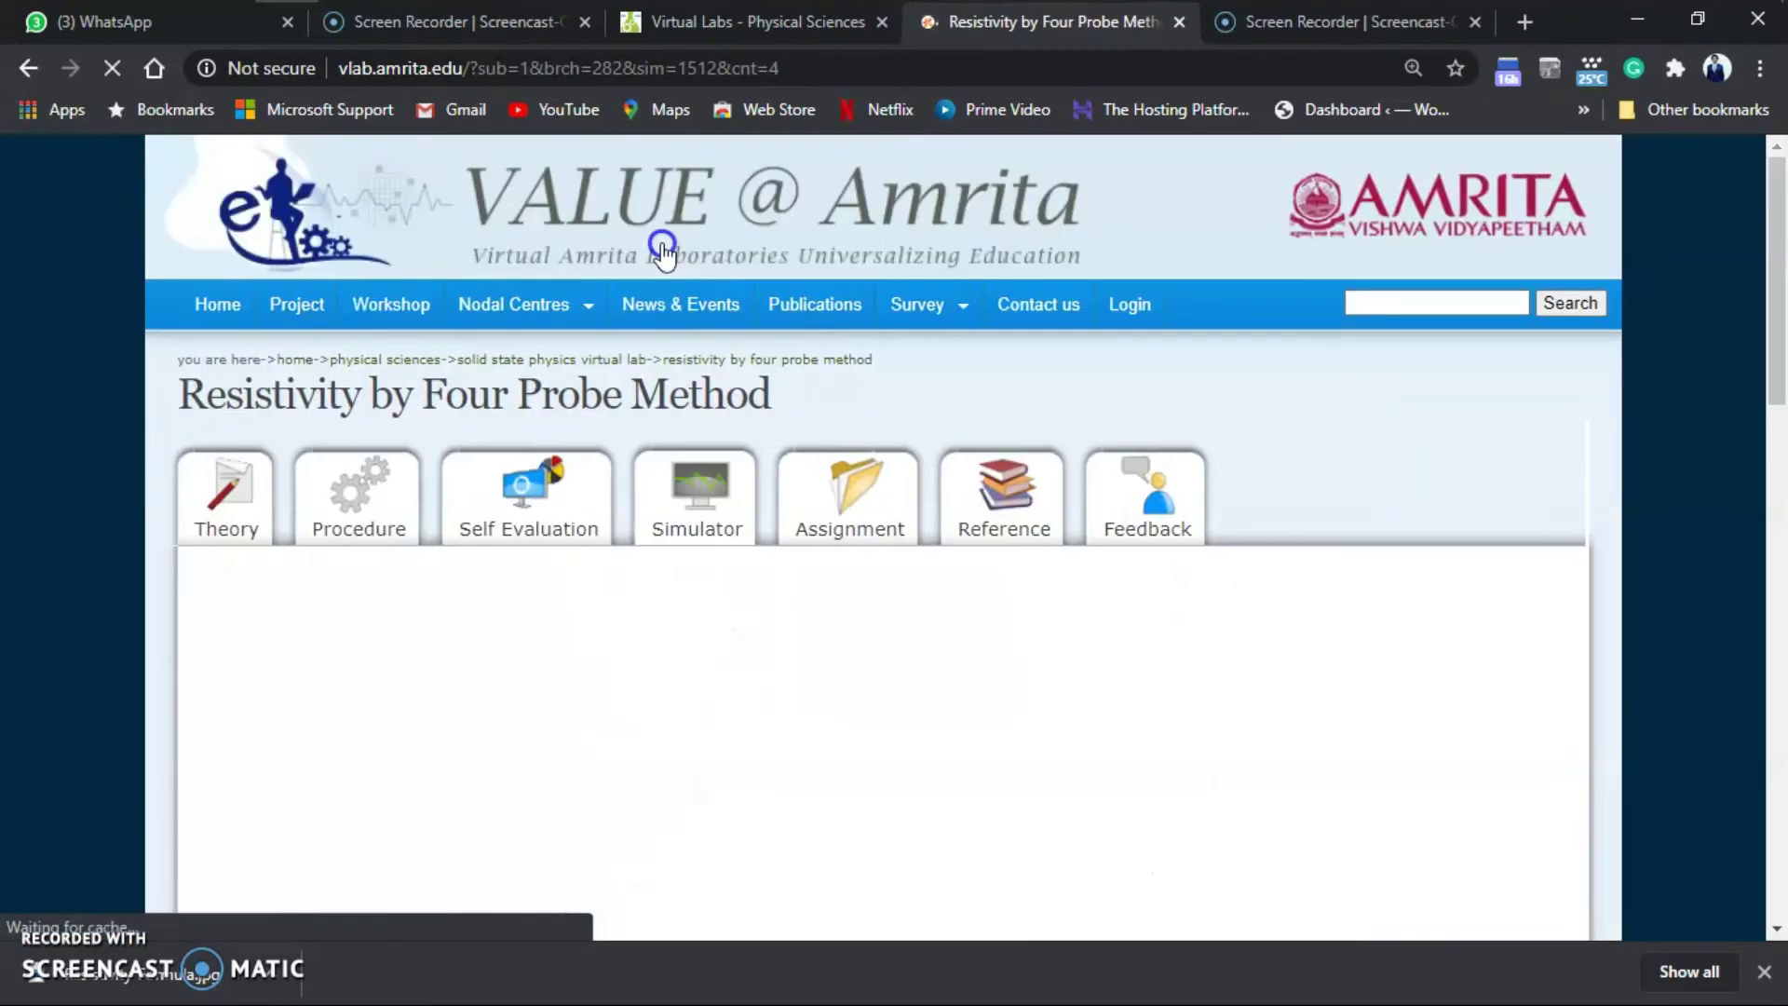
Keep Germanium as the sample, set the current to 3 mA, and apply the settings
{"action": "left_click", "coordinate": [1602, 430]}
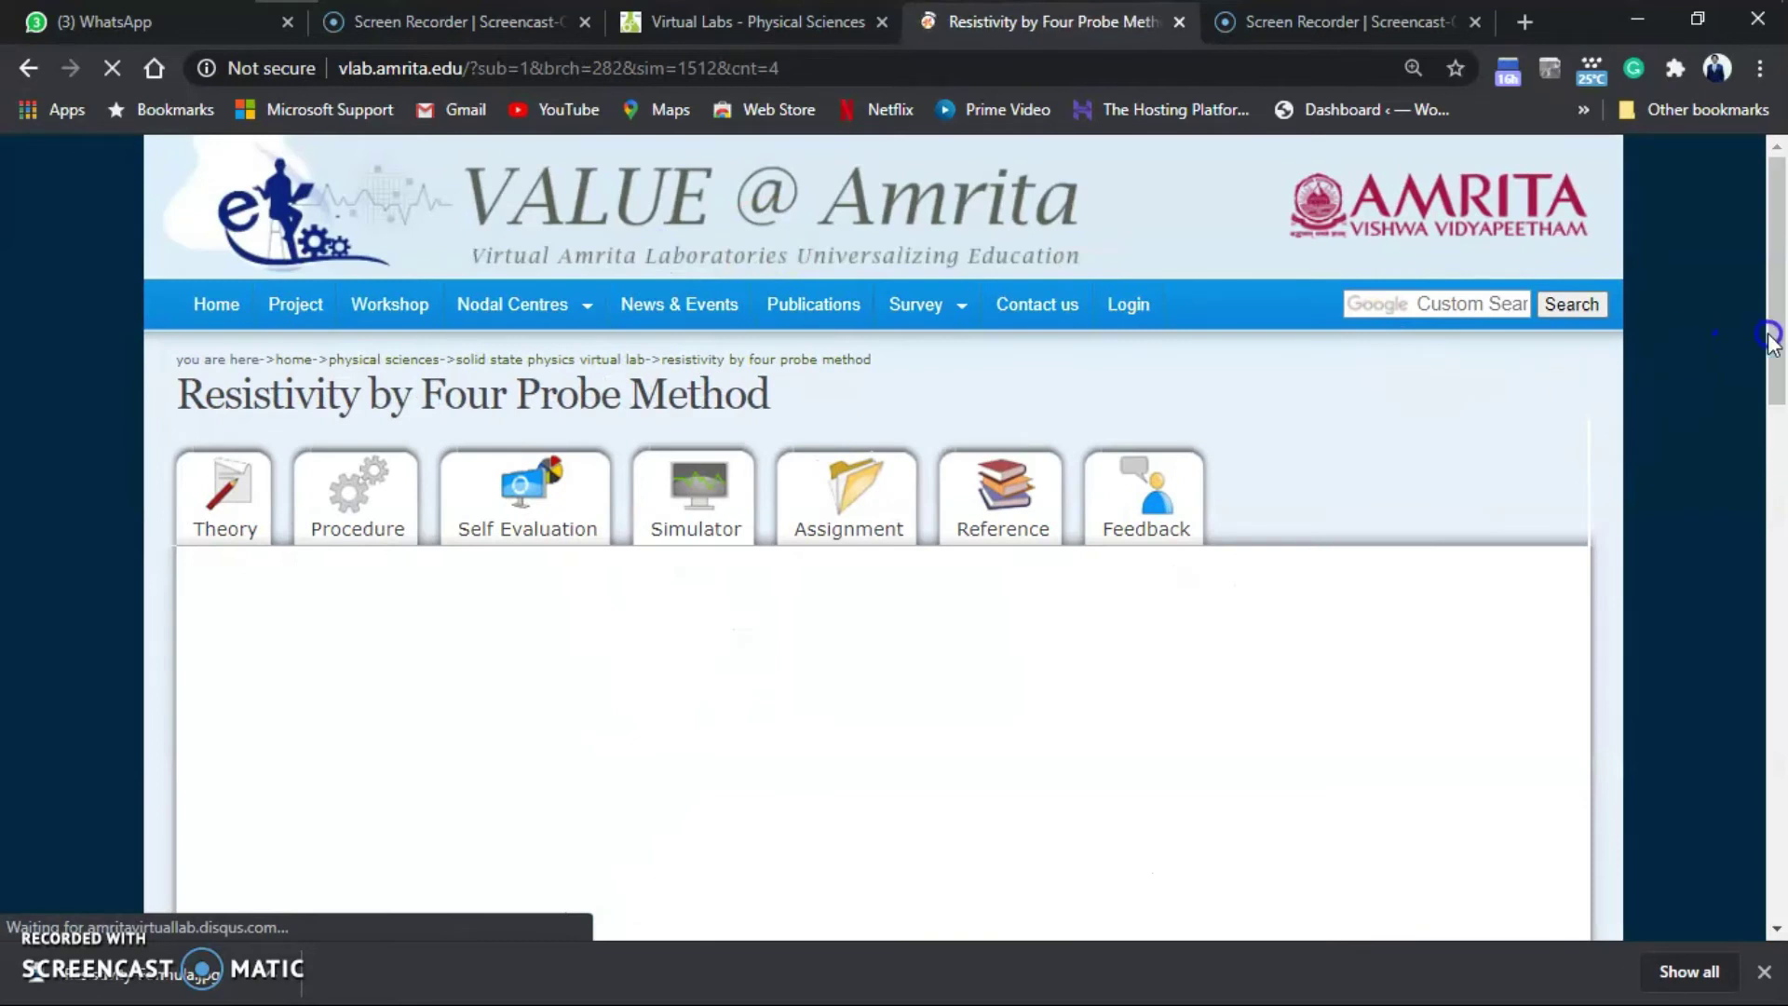
{"action": "left_click_drag", "start_coordinate": [1774, 338], "coordinate": [1777, 456]}
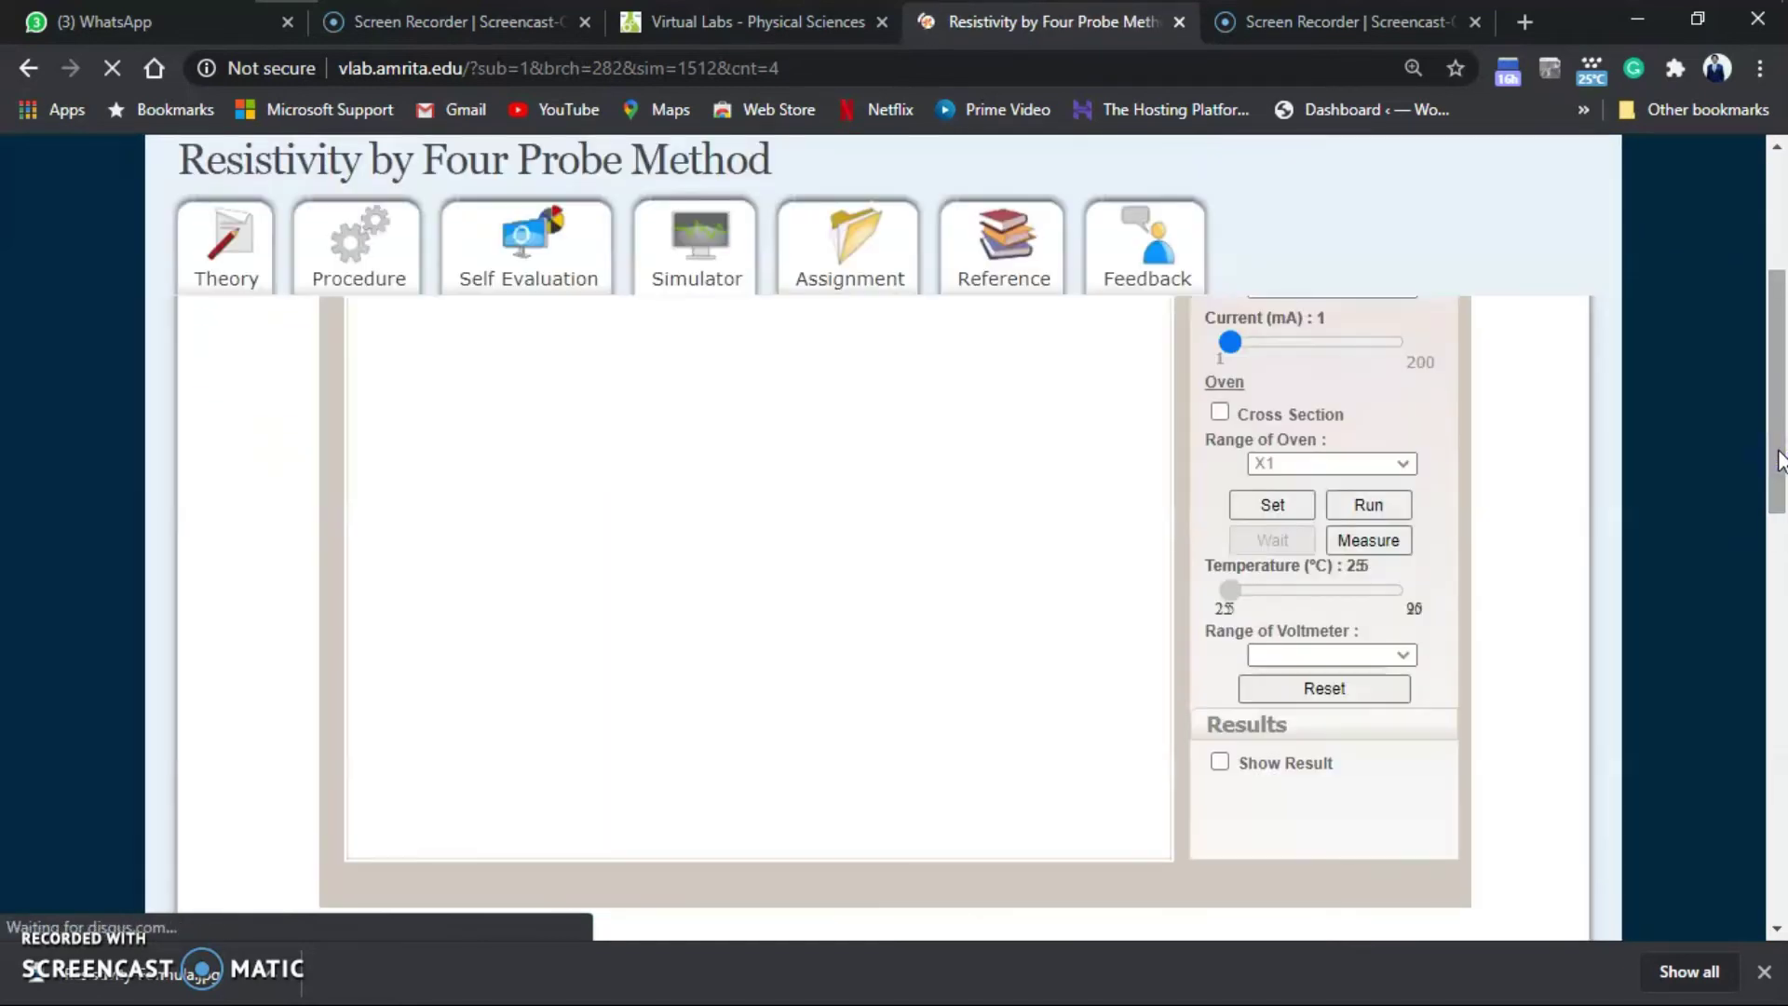
{"action": "key", "text": "ctrl+minus"}
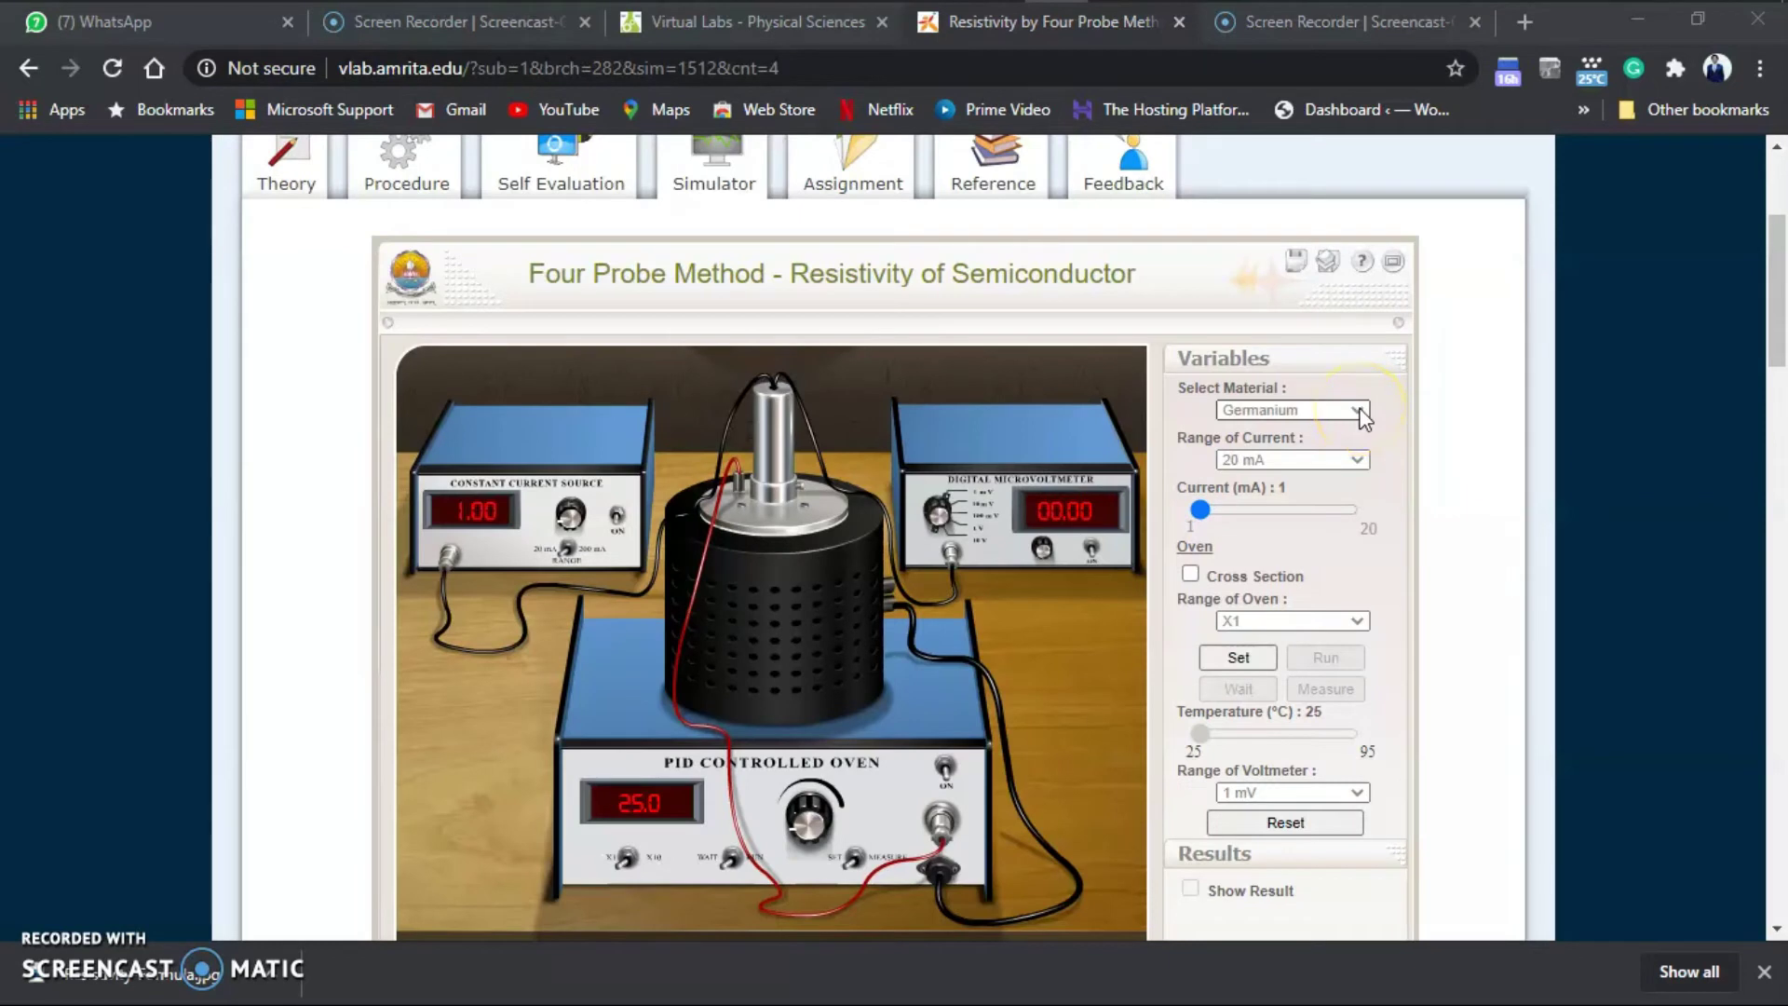
{"action": "left_click", "coordinate": [1359, 409]}
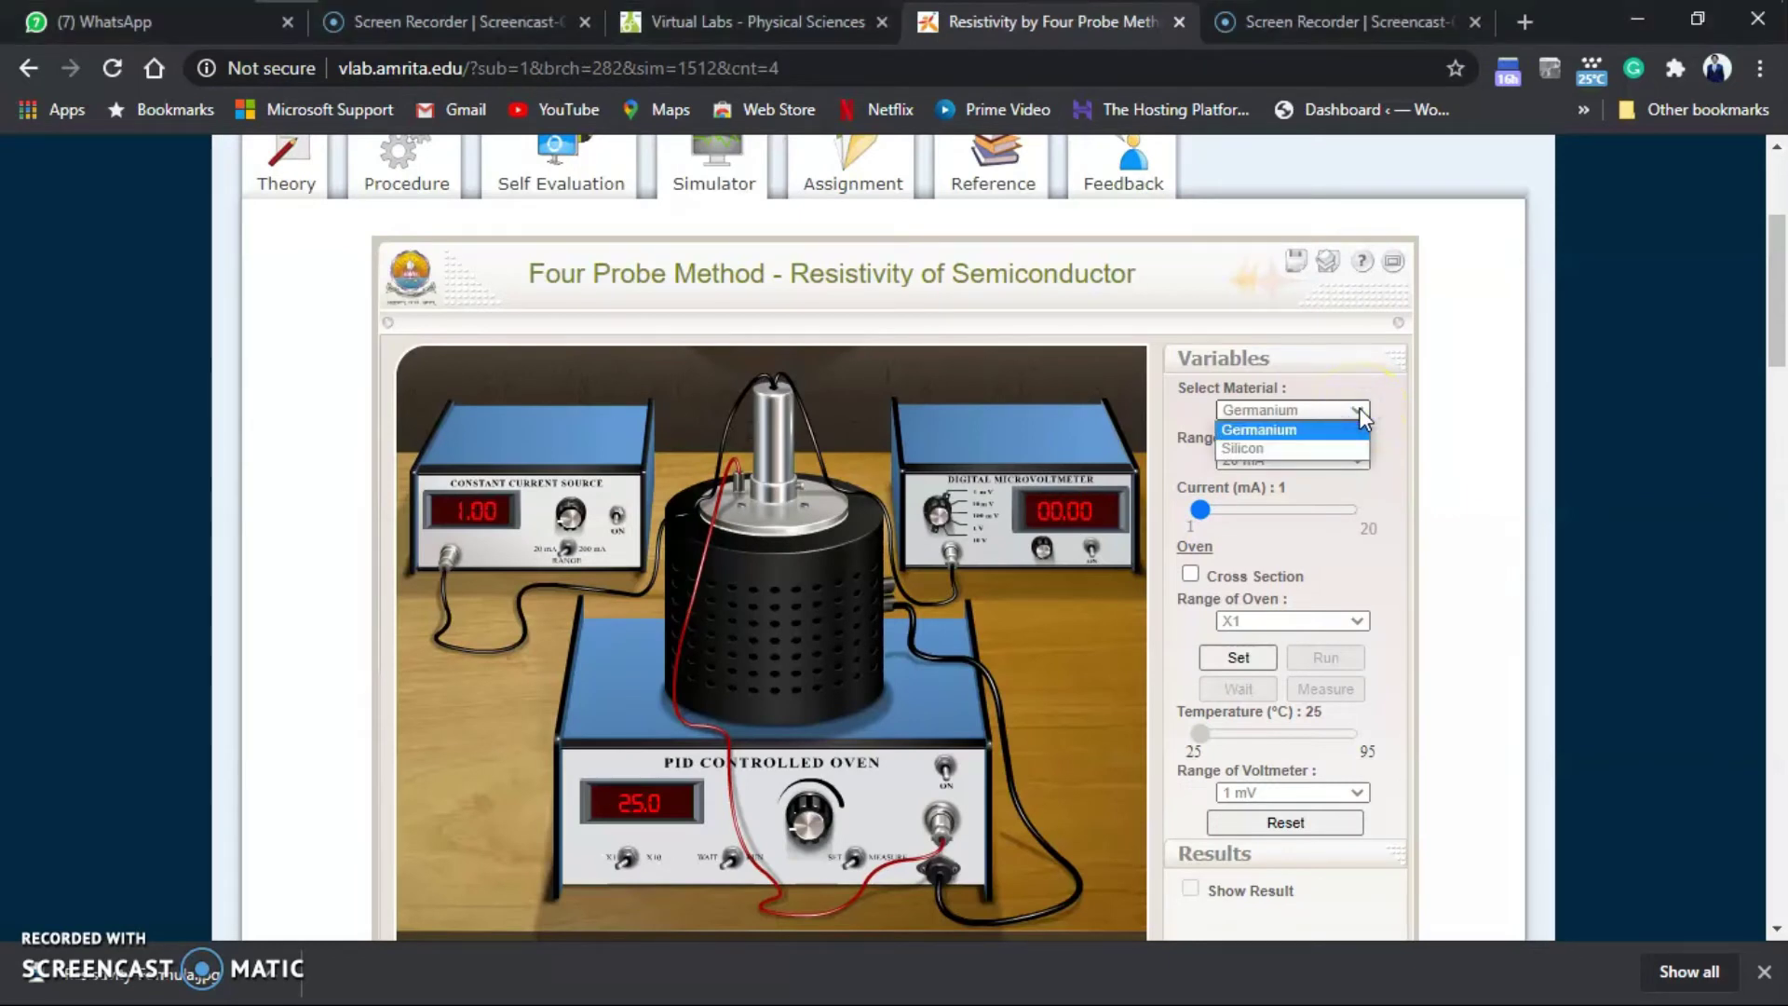
{"action": "left_click", "coordinate": [1445, 450]}
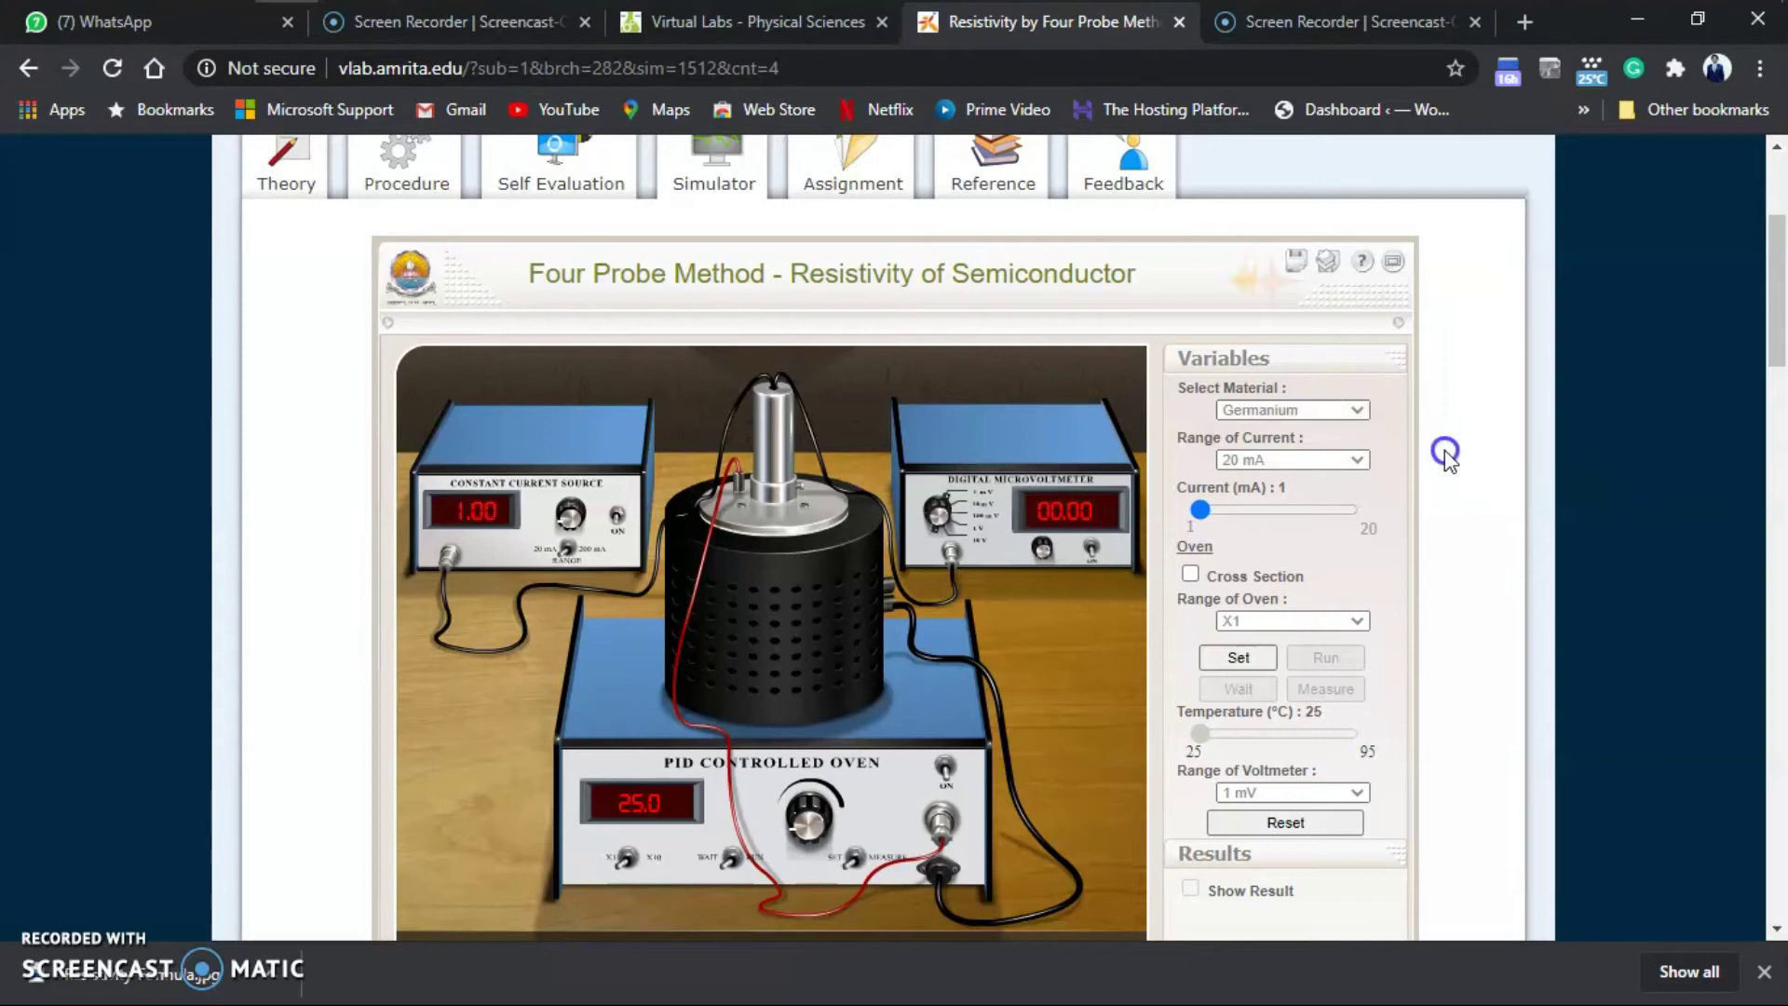
{"action": "left_click", "coordinate": [1219, 515]}
{"action": "left_click", "coordinate": [1221, 520]}
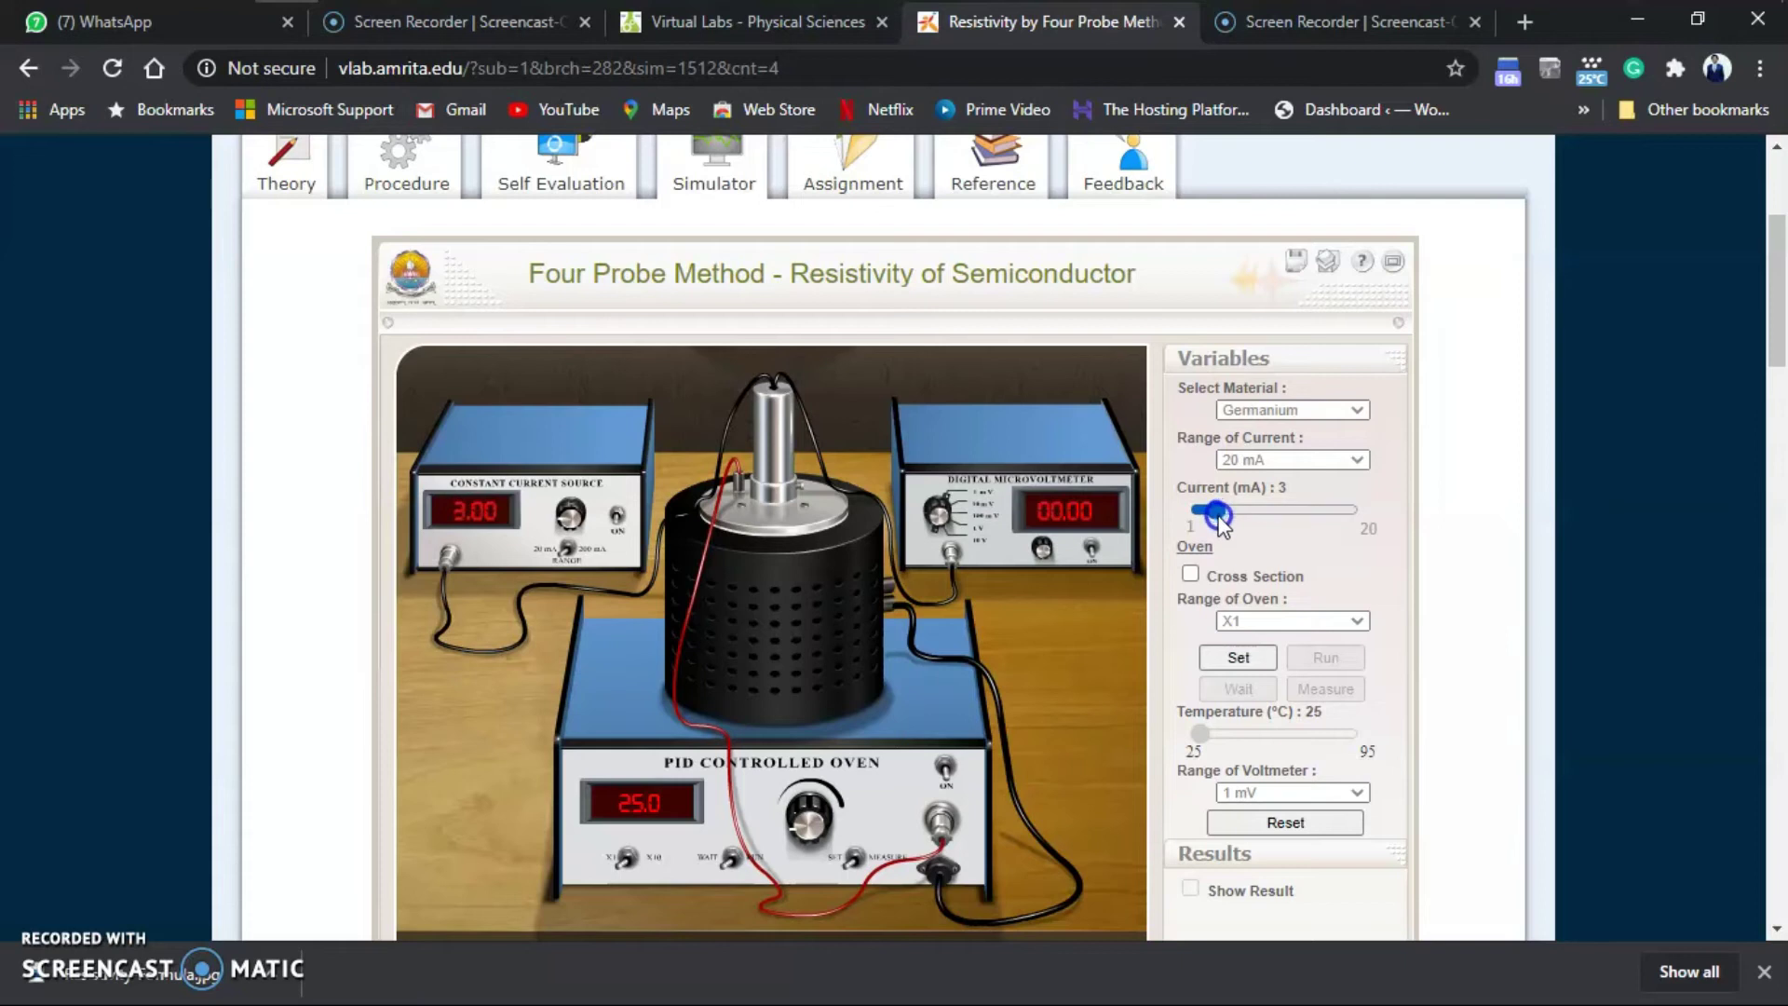
{"action": "left_click", "coordinate": [1224, 655]}
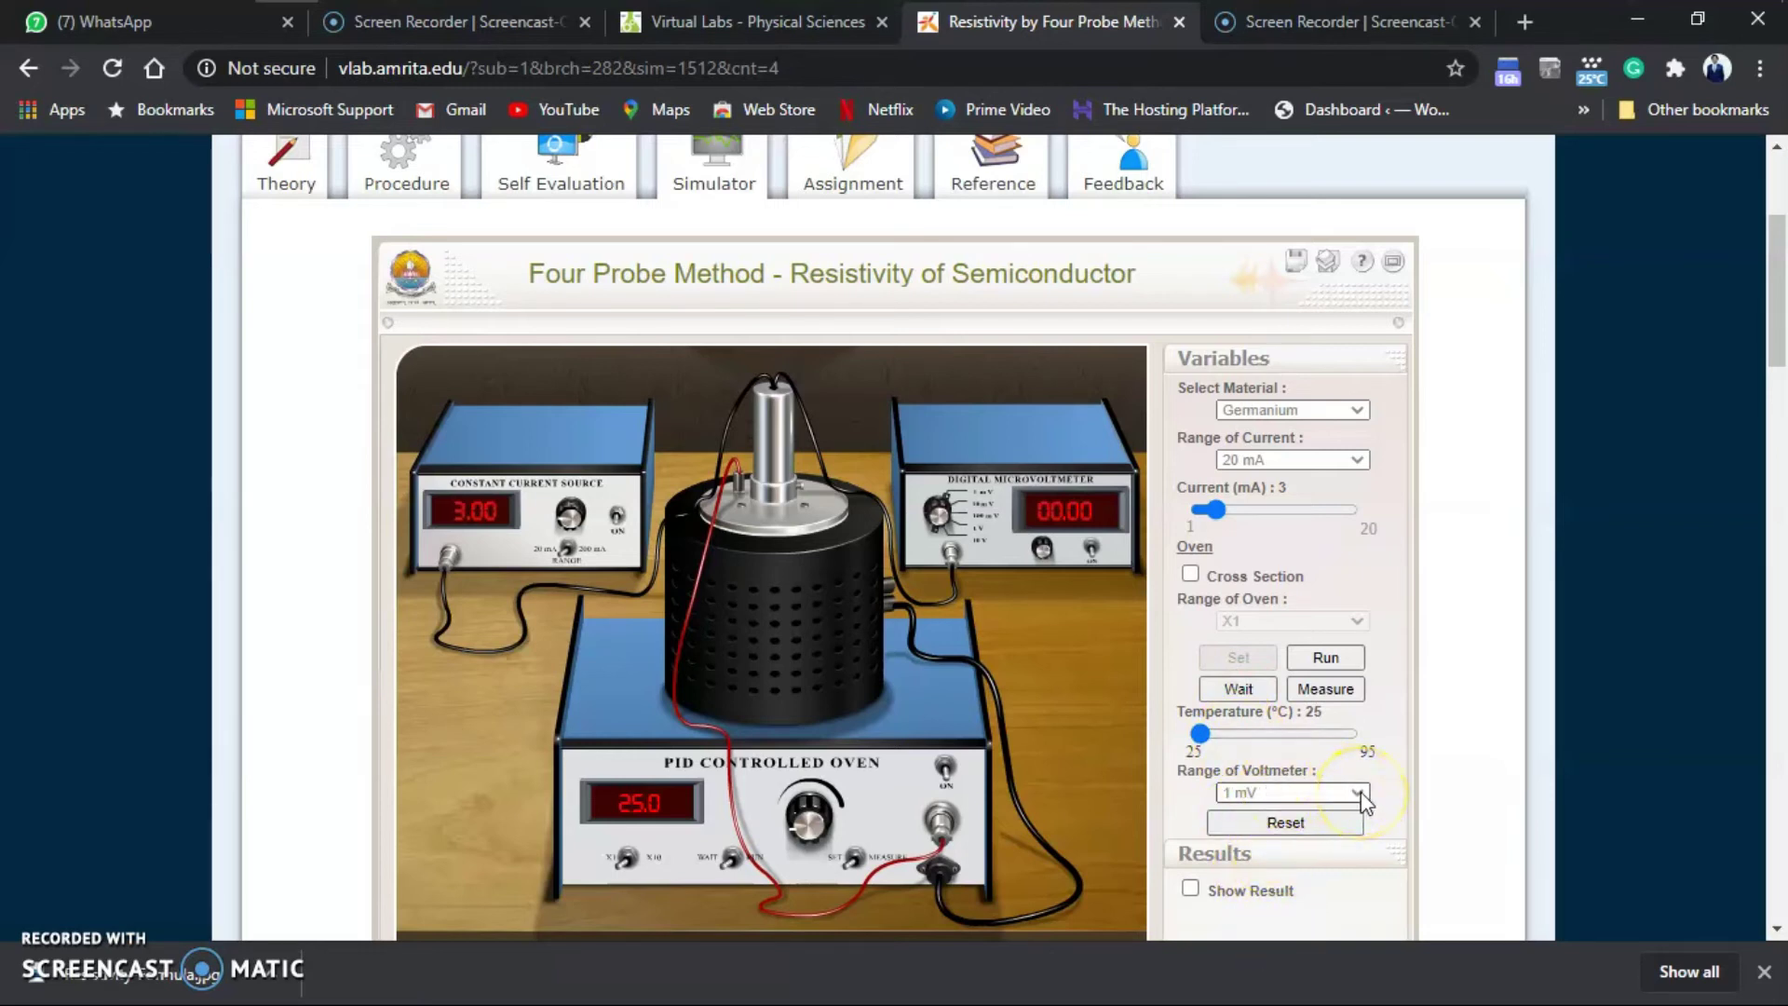
Use the 100 mV voltmeter range and show the result: 6.2011 ohm cm at 25 °C
{"action": "left_click", "coordinate": [1361, 796]}
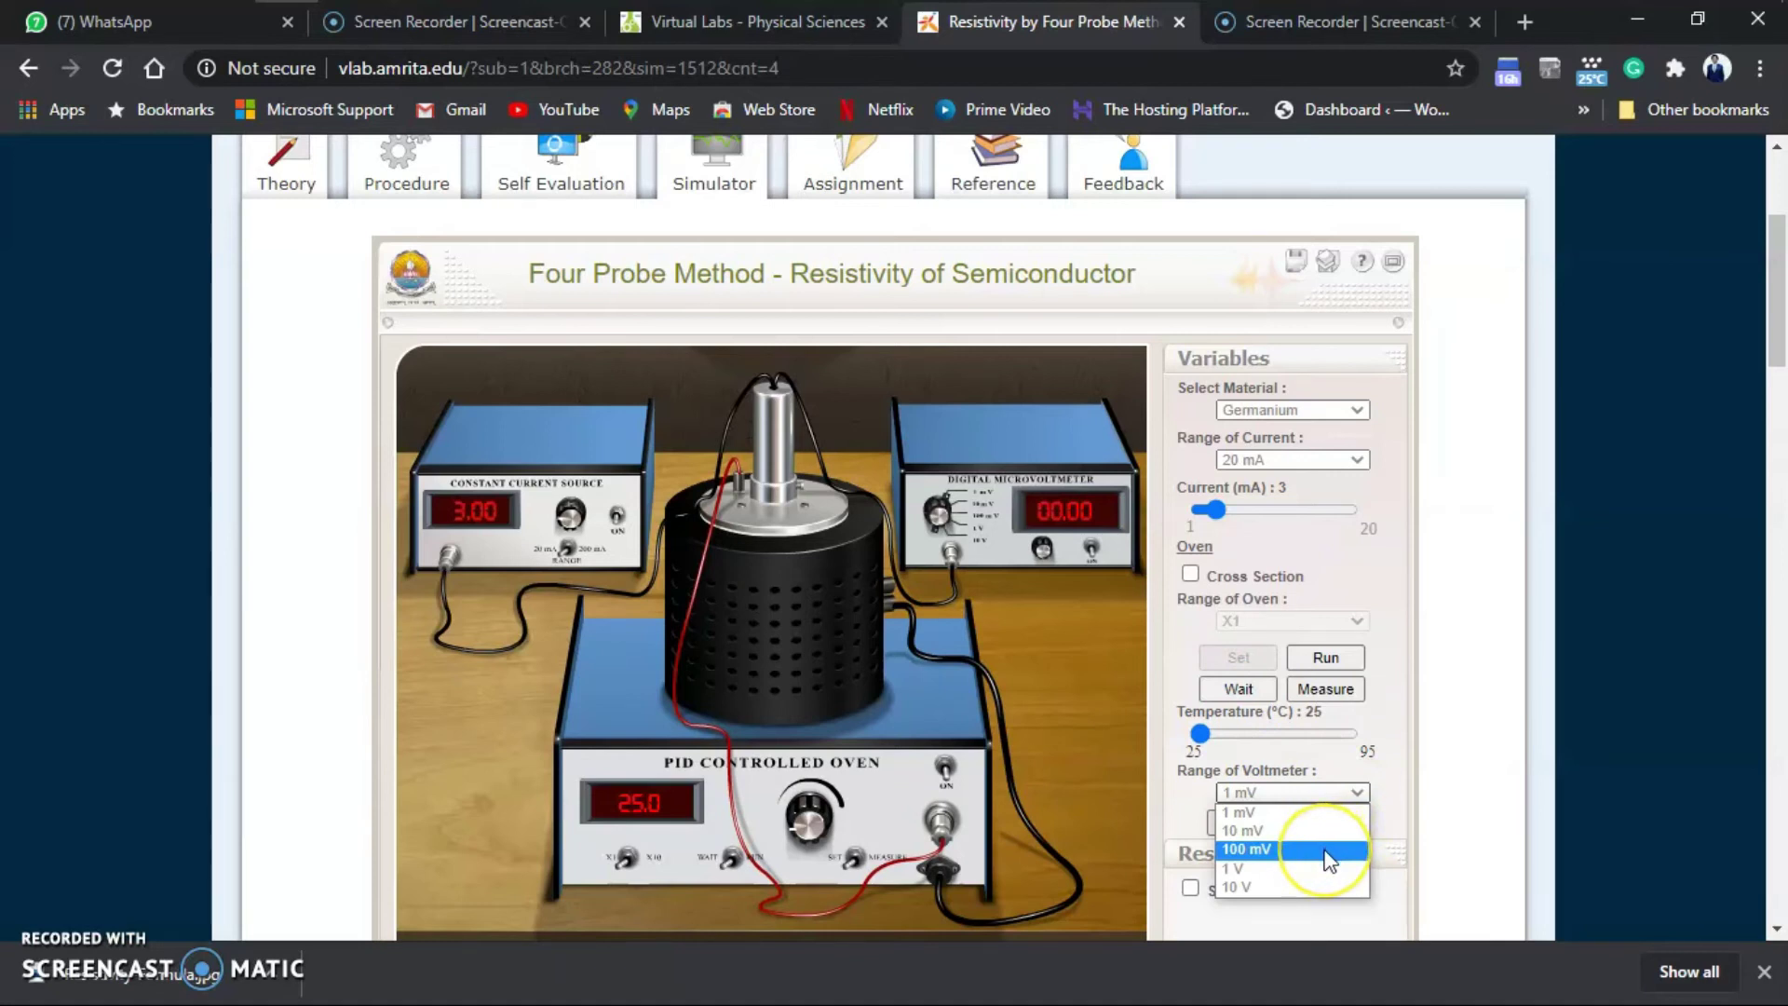
{"action": "left_click", "coordinate": [1329, 850]}
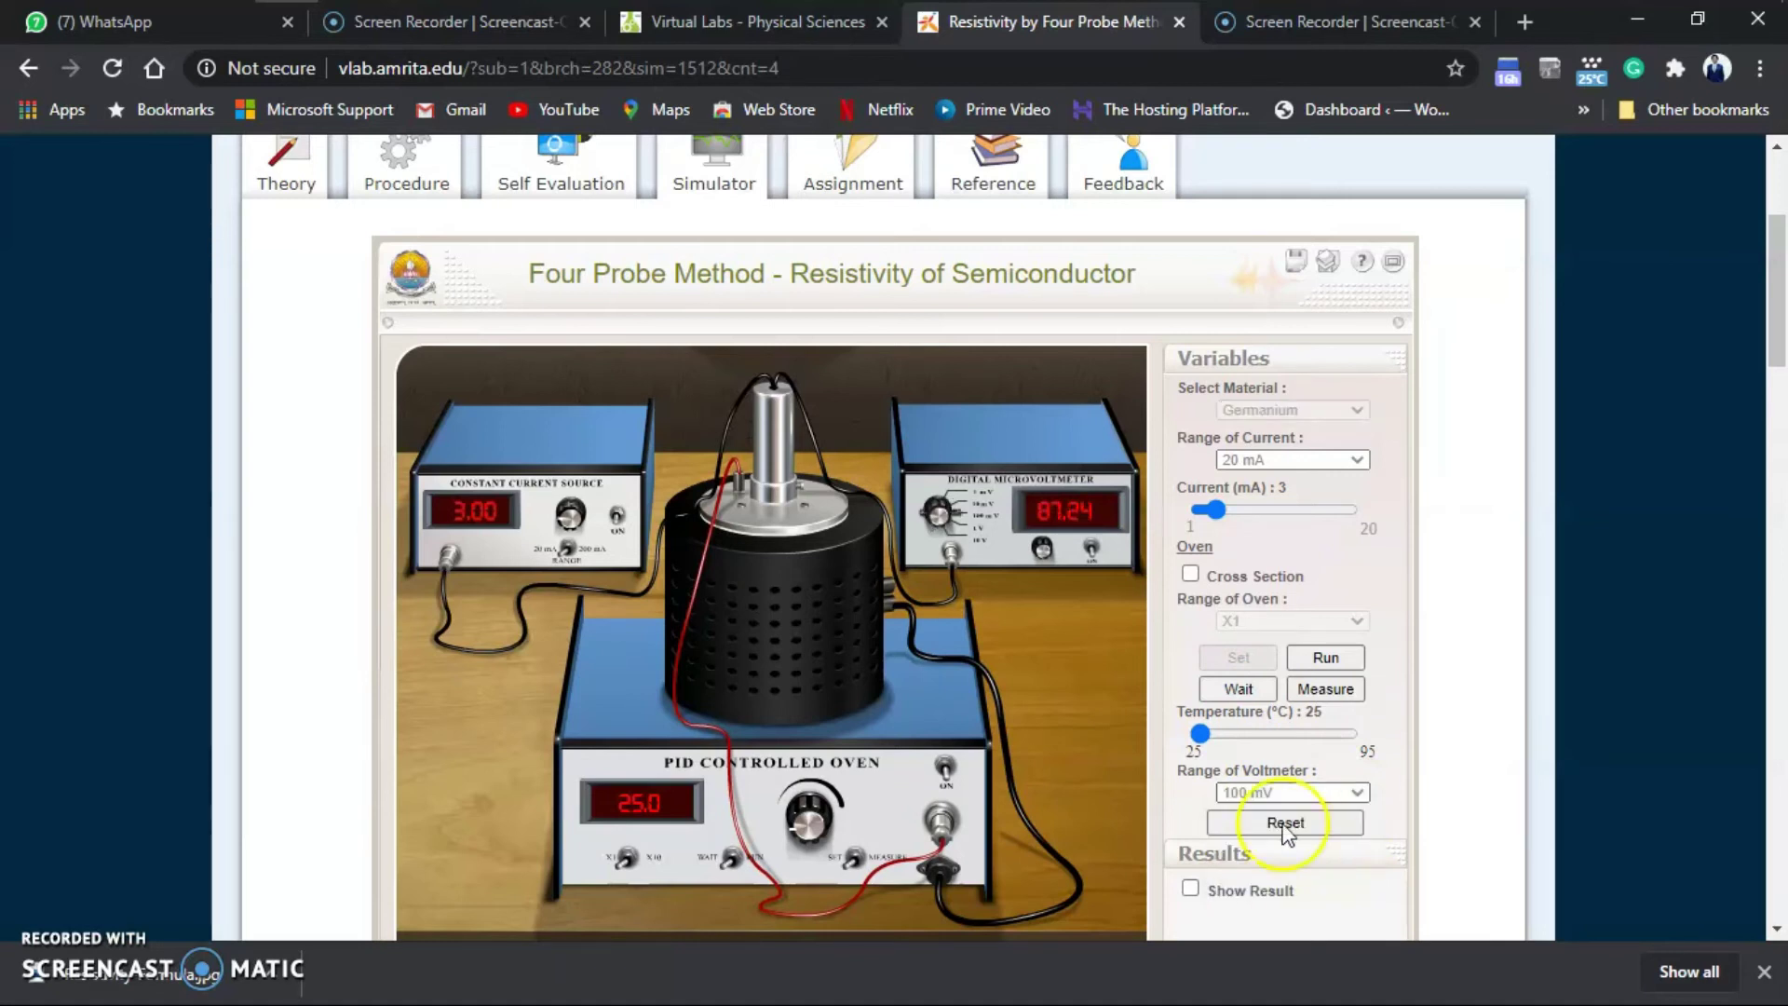
{"action": "left_click", "coordinate": [1076, 549]}
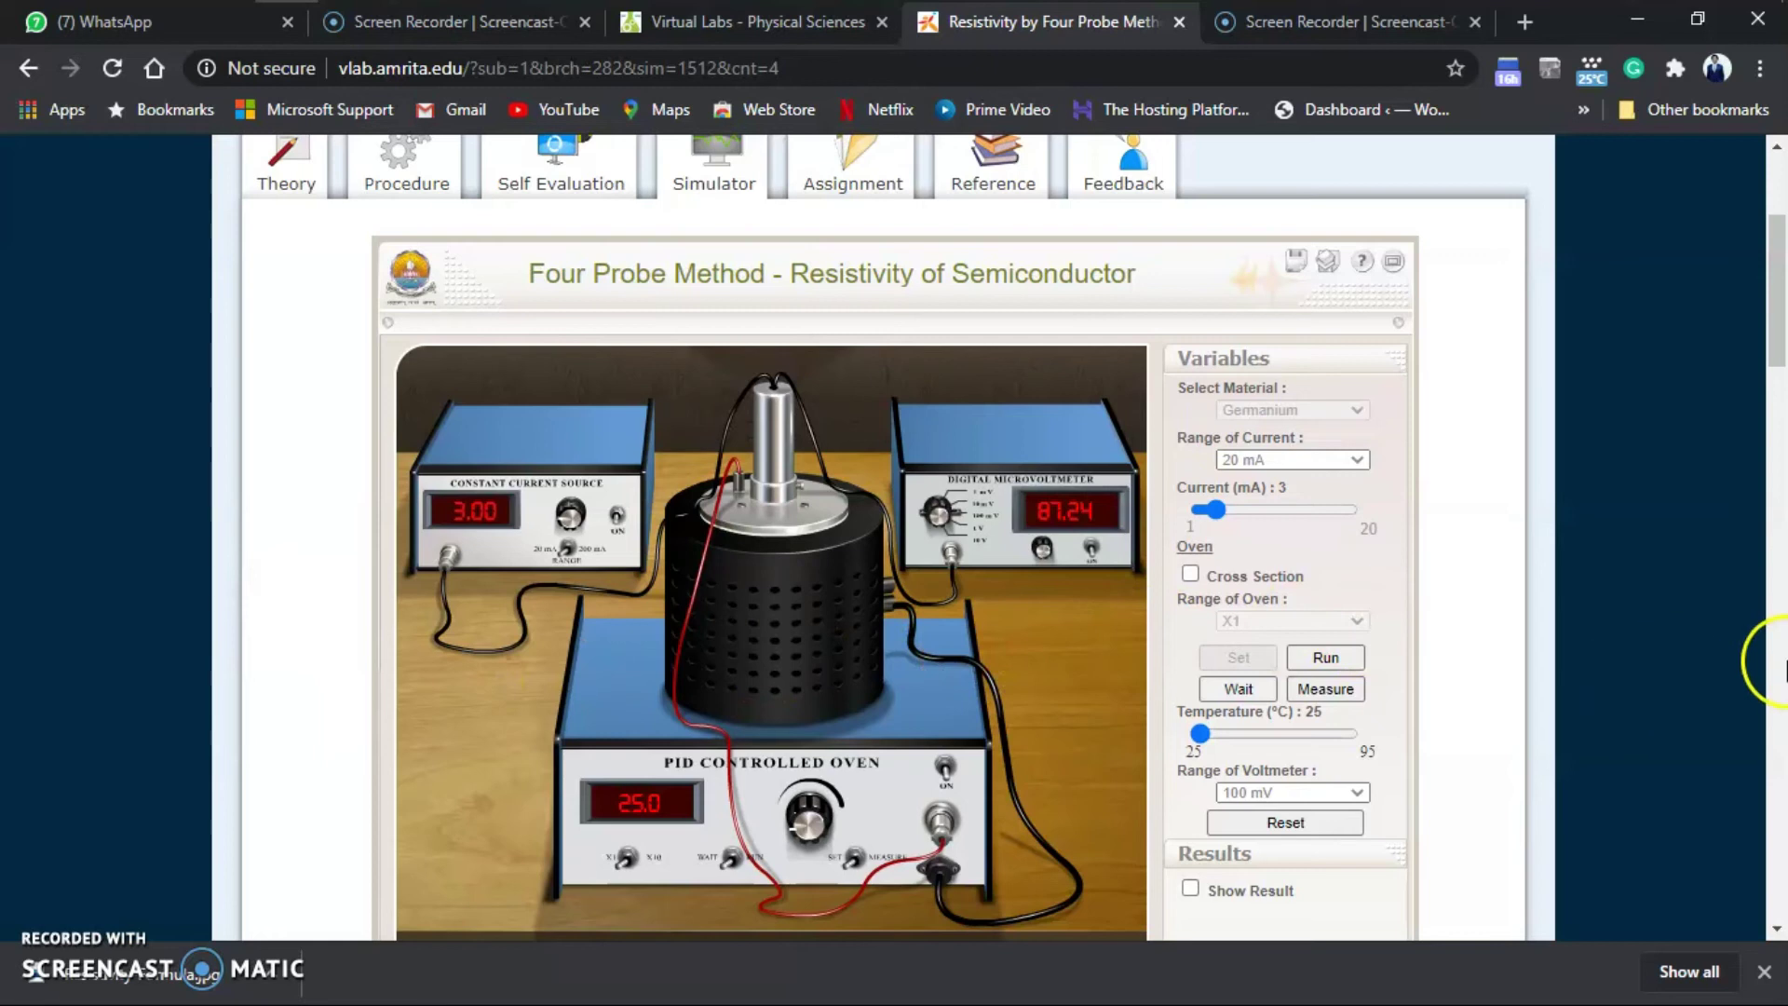
{"action": "scroll", "coordinate": [1772, 351], "scroll_direction": "down", "scroll_amount": 3}
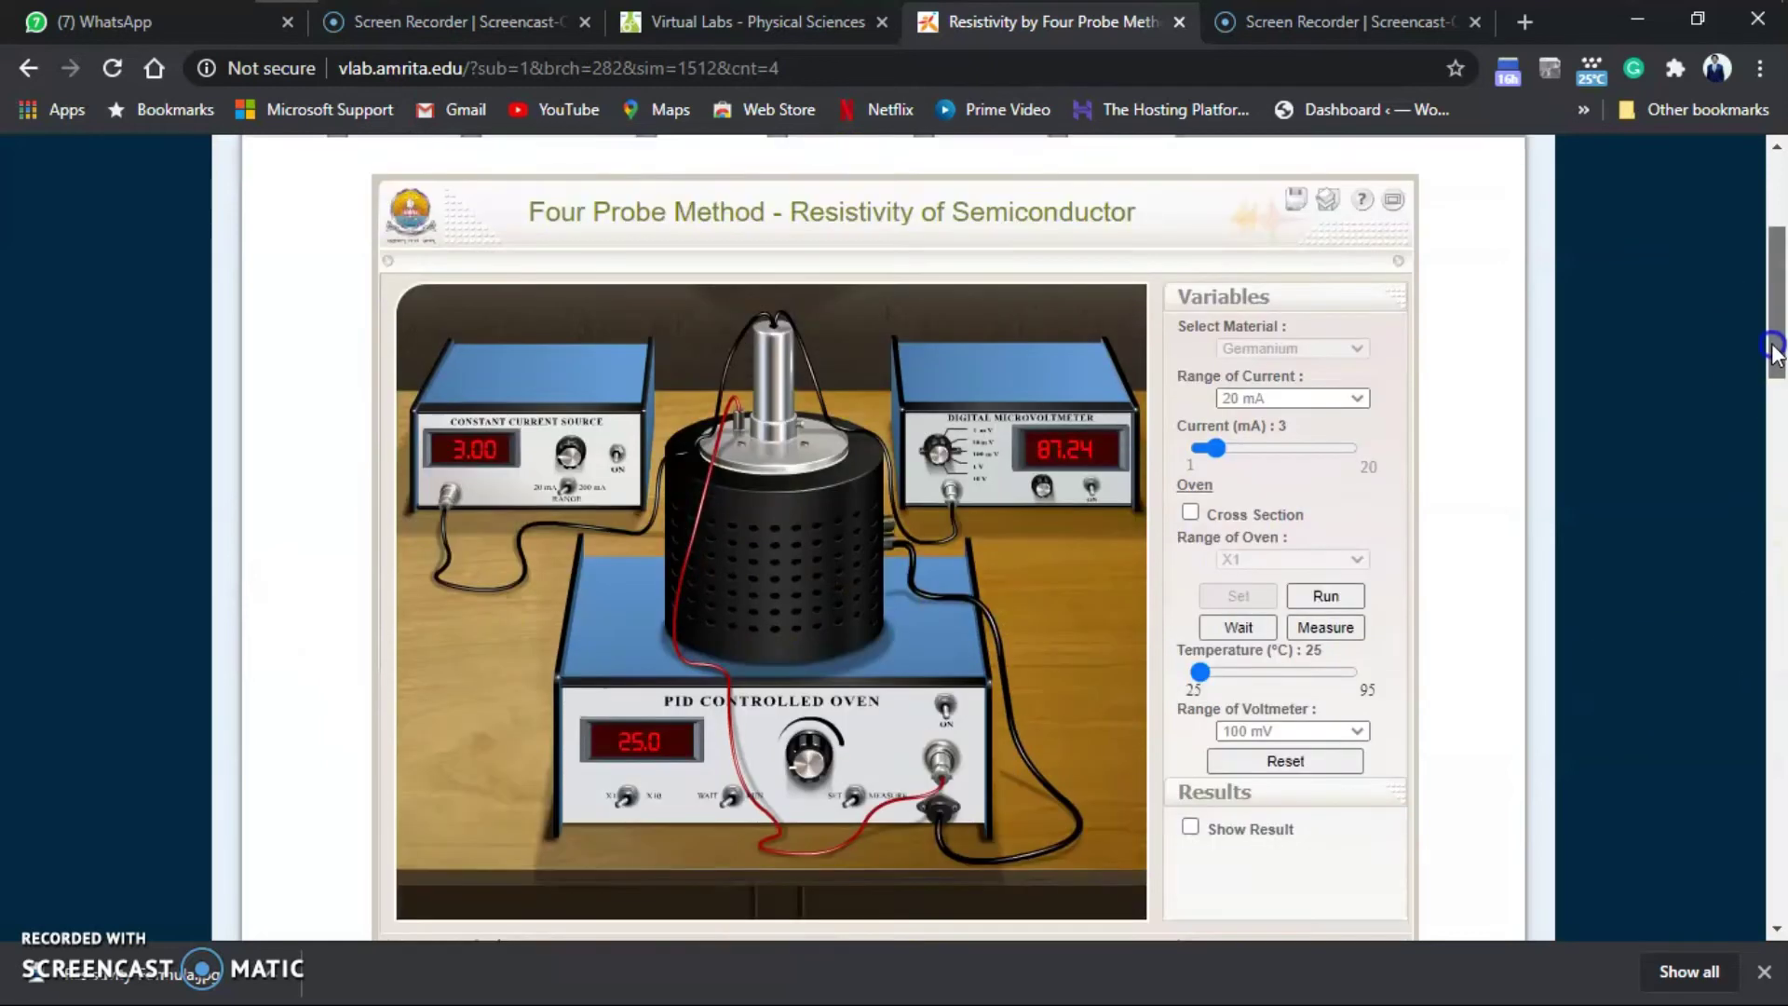
{"action": "left_click", "coordinate": [1193, 623]}
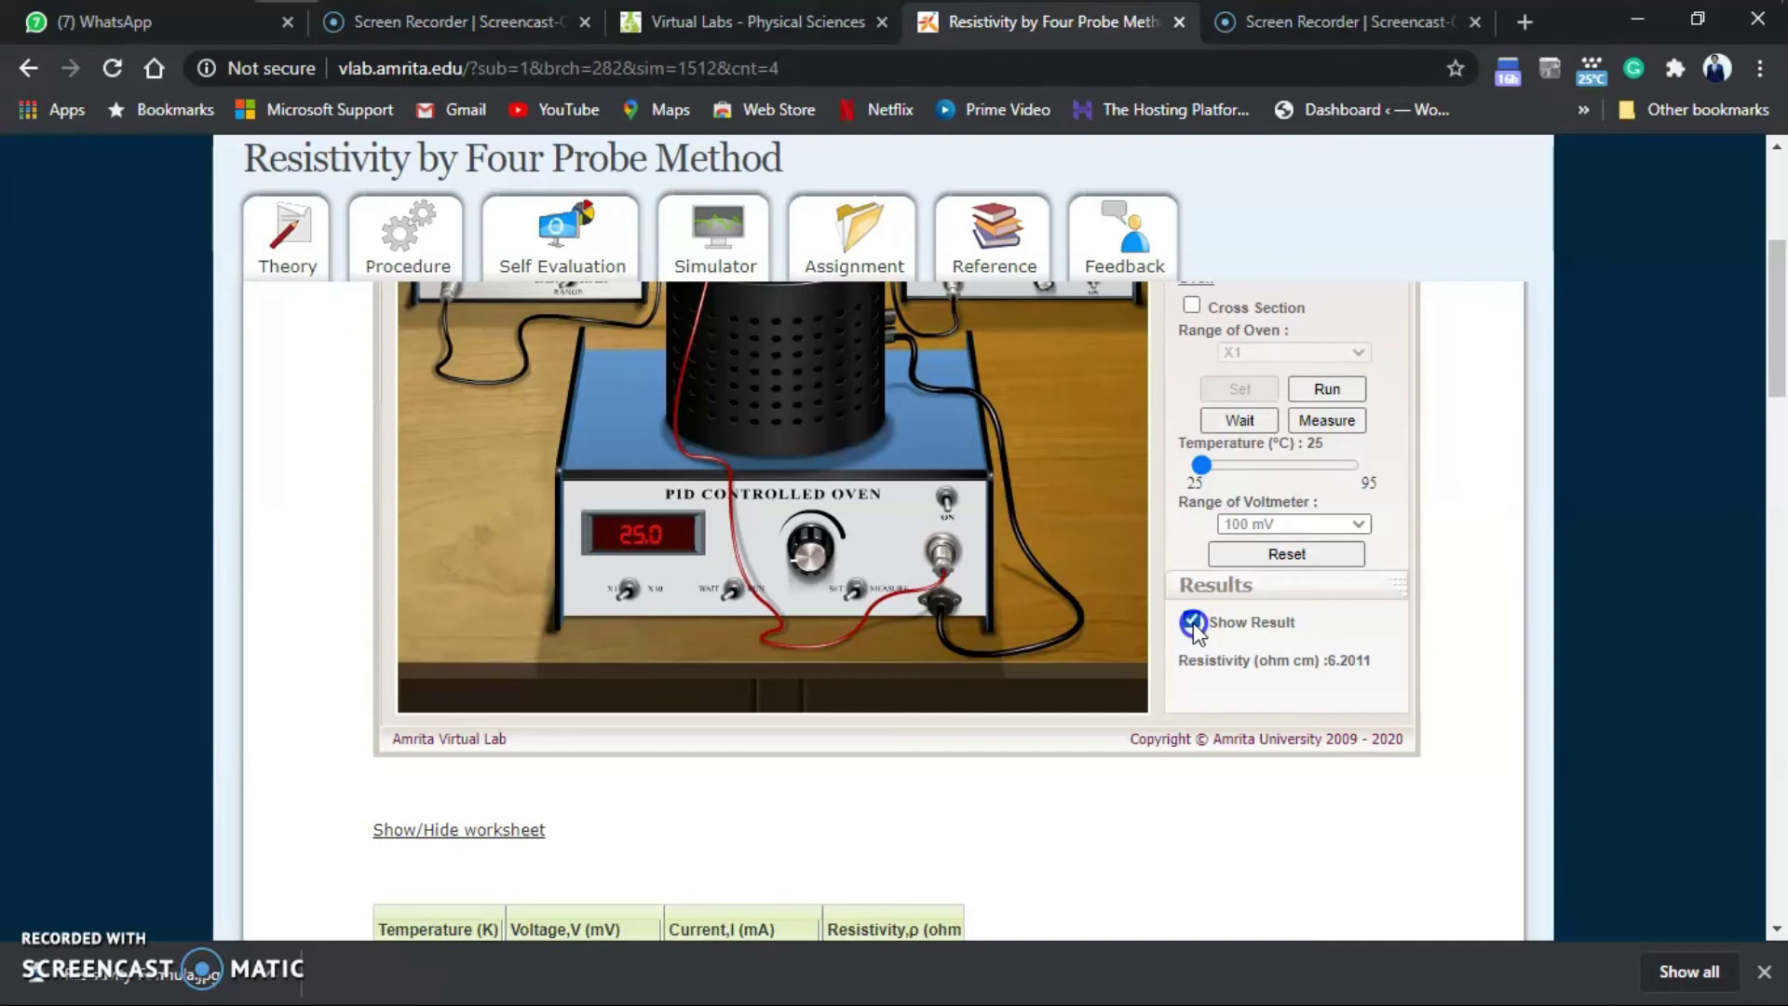
{"action": "left_click", "coordinate": [1199, 570]}
Reset the simulator, set 3 mA current again, and set the oven target to 40 °C
{"action": "left_click", "coordinate": [1601, 369]}
{"action": "scroll", "coordinate": [1757, 378], "scroll_direction": "up", "scroll_amount": 3}
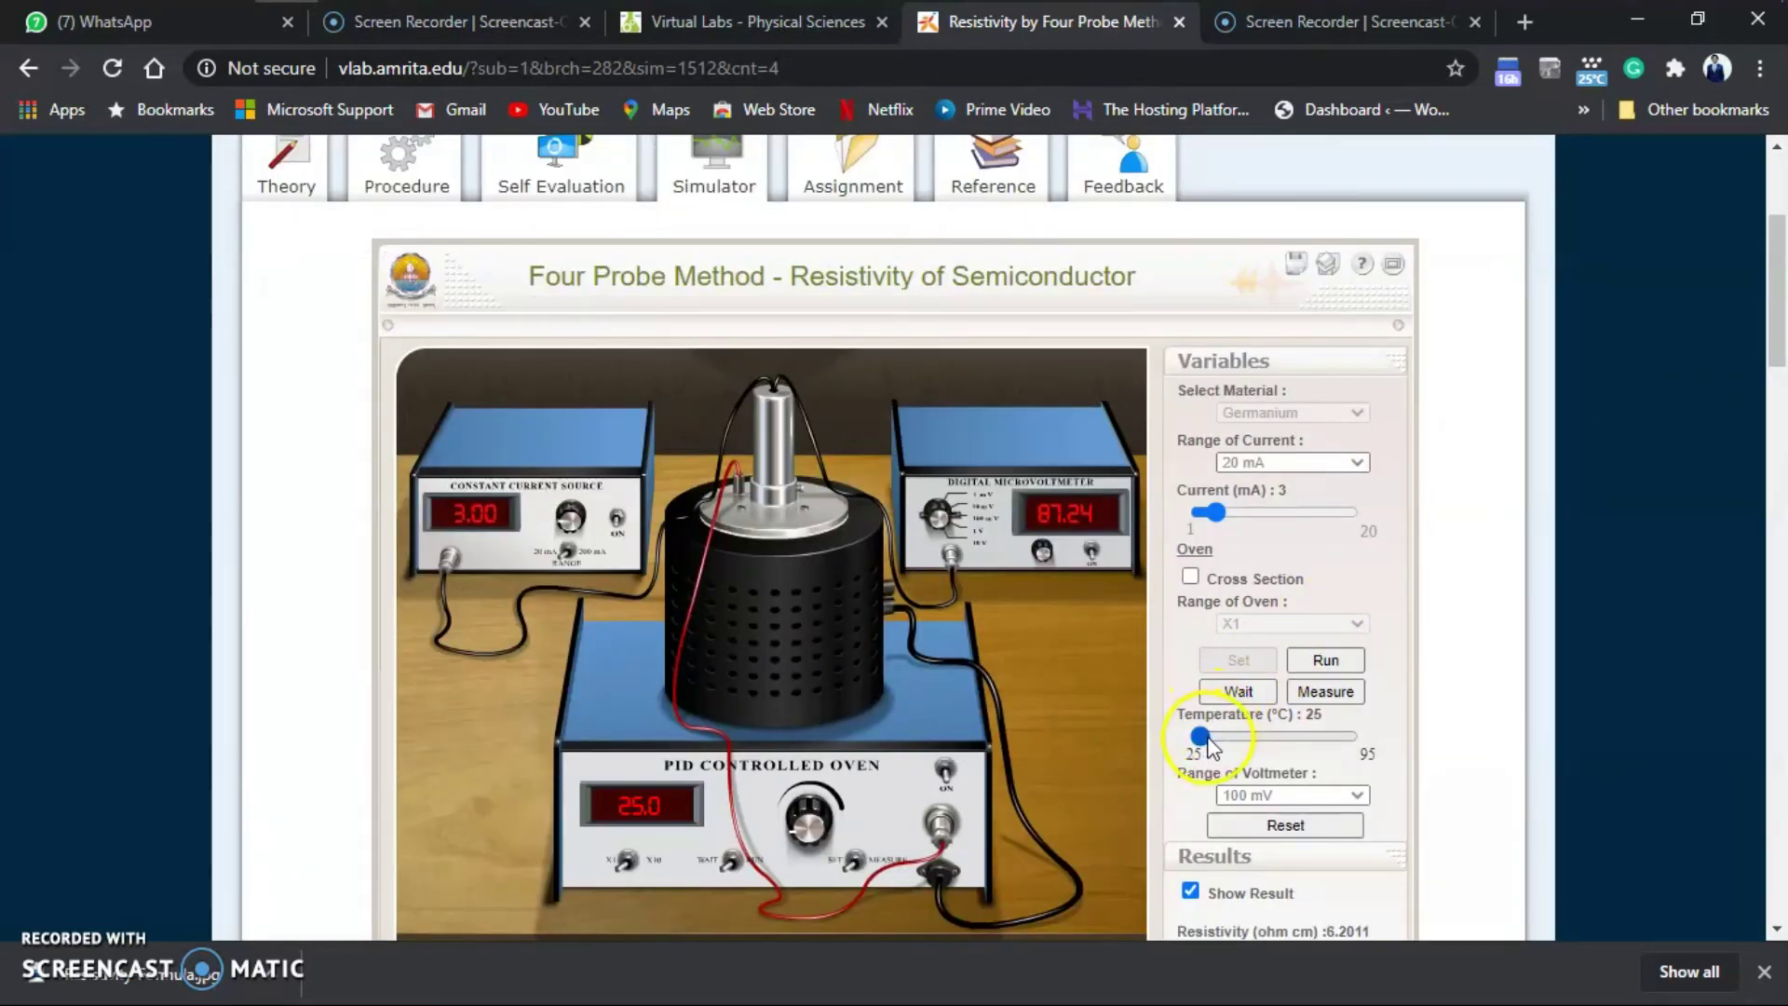
{"action": "left_click", "coordinate": [1254, 827]}
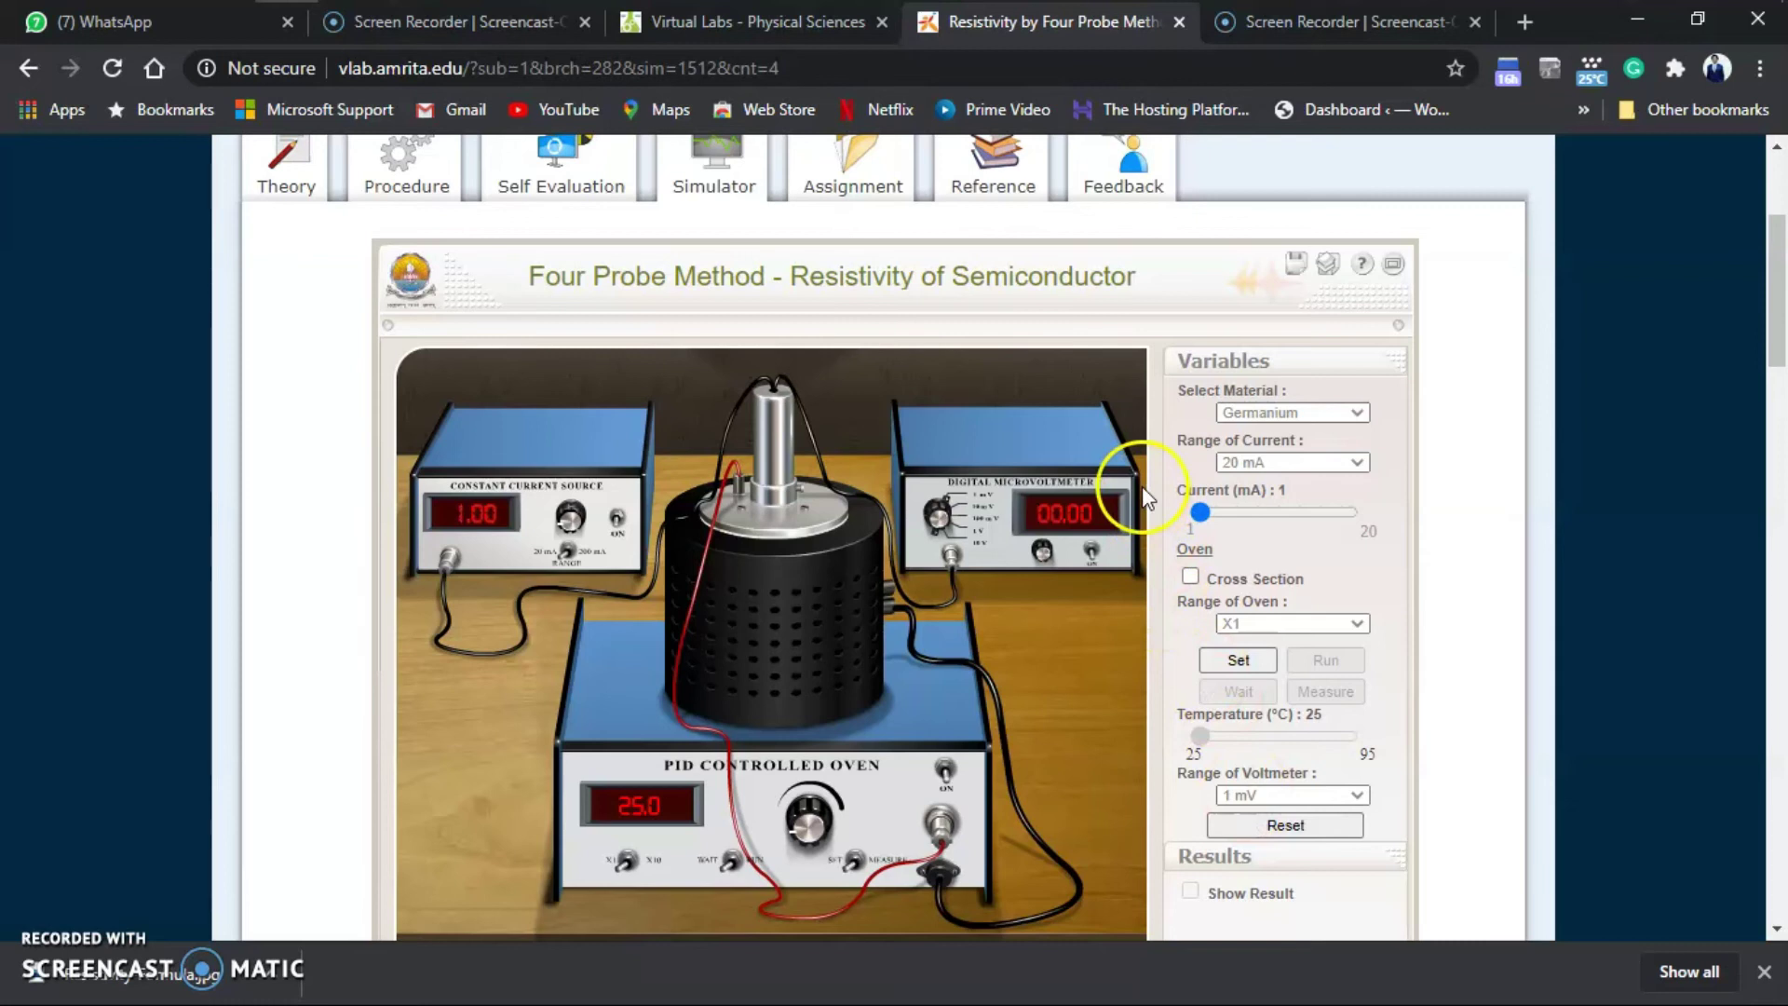
{"action": "left_click_drag", "start_coordinate": [1214, 521], "coordinate": [1220, 523]}
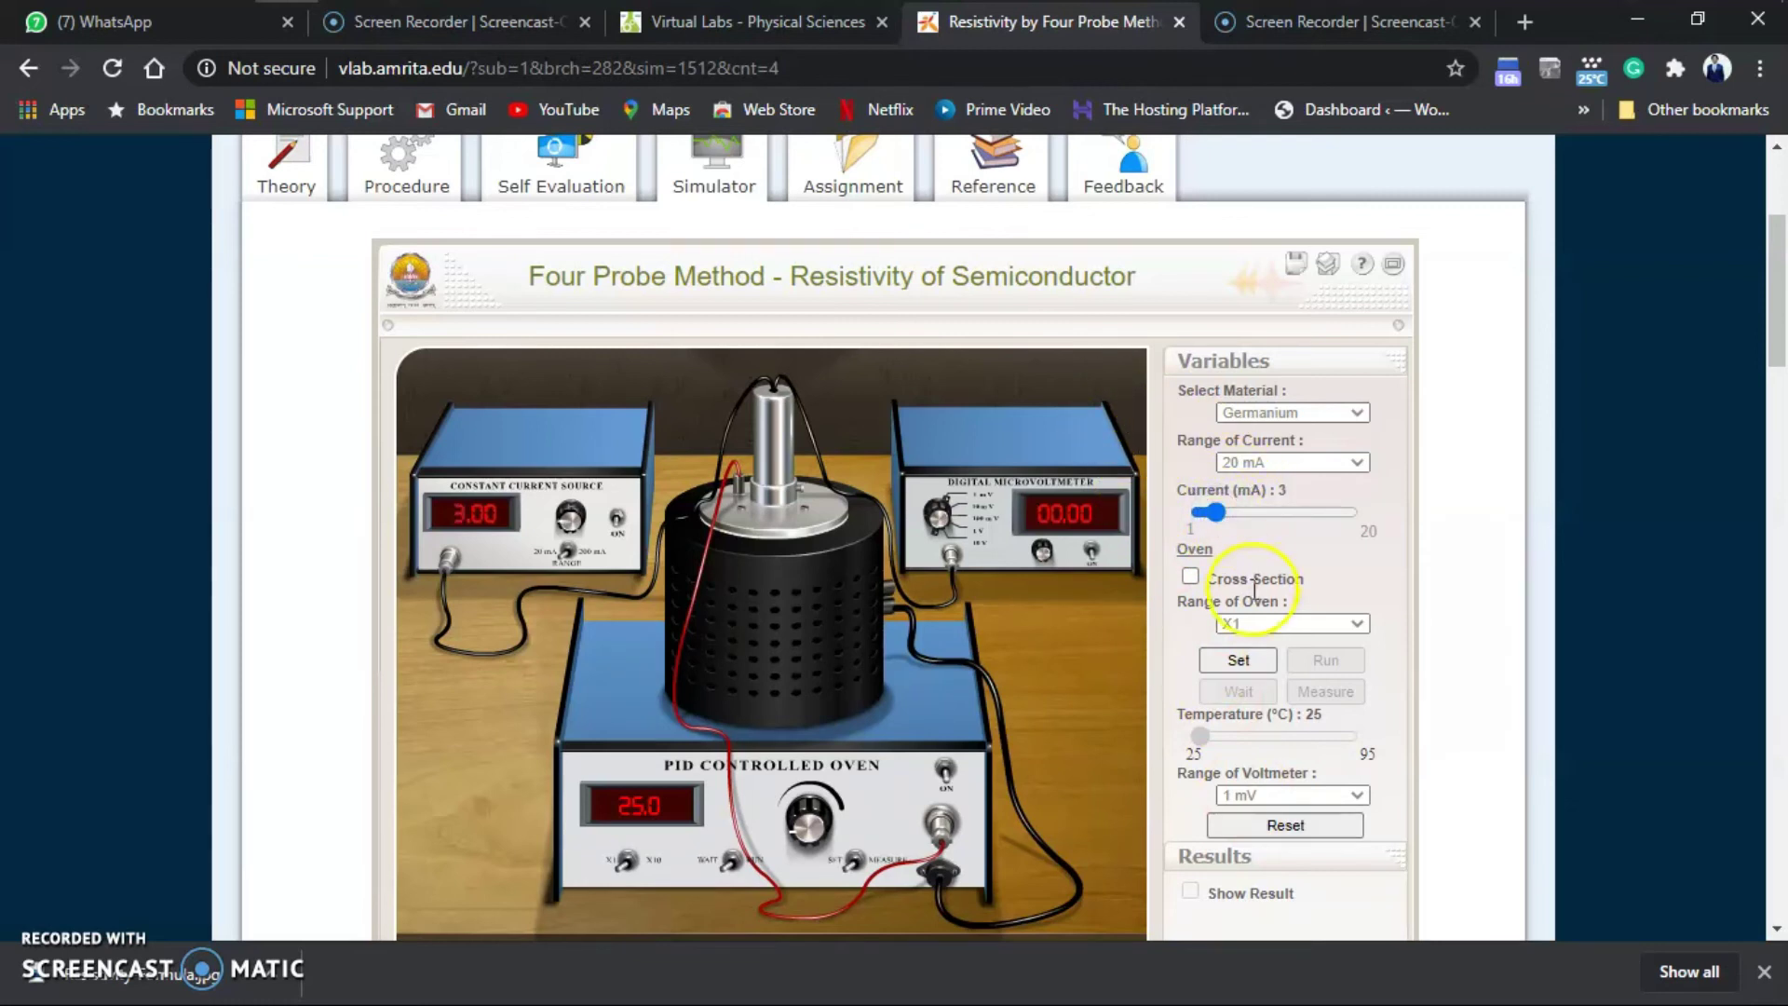
{"action": "left_click", "coordinate": [1242, 661]}
{"action": "left_click_drag", "start_coordinate": [1199, 736], "coordinate": [1234, 751]}
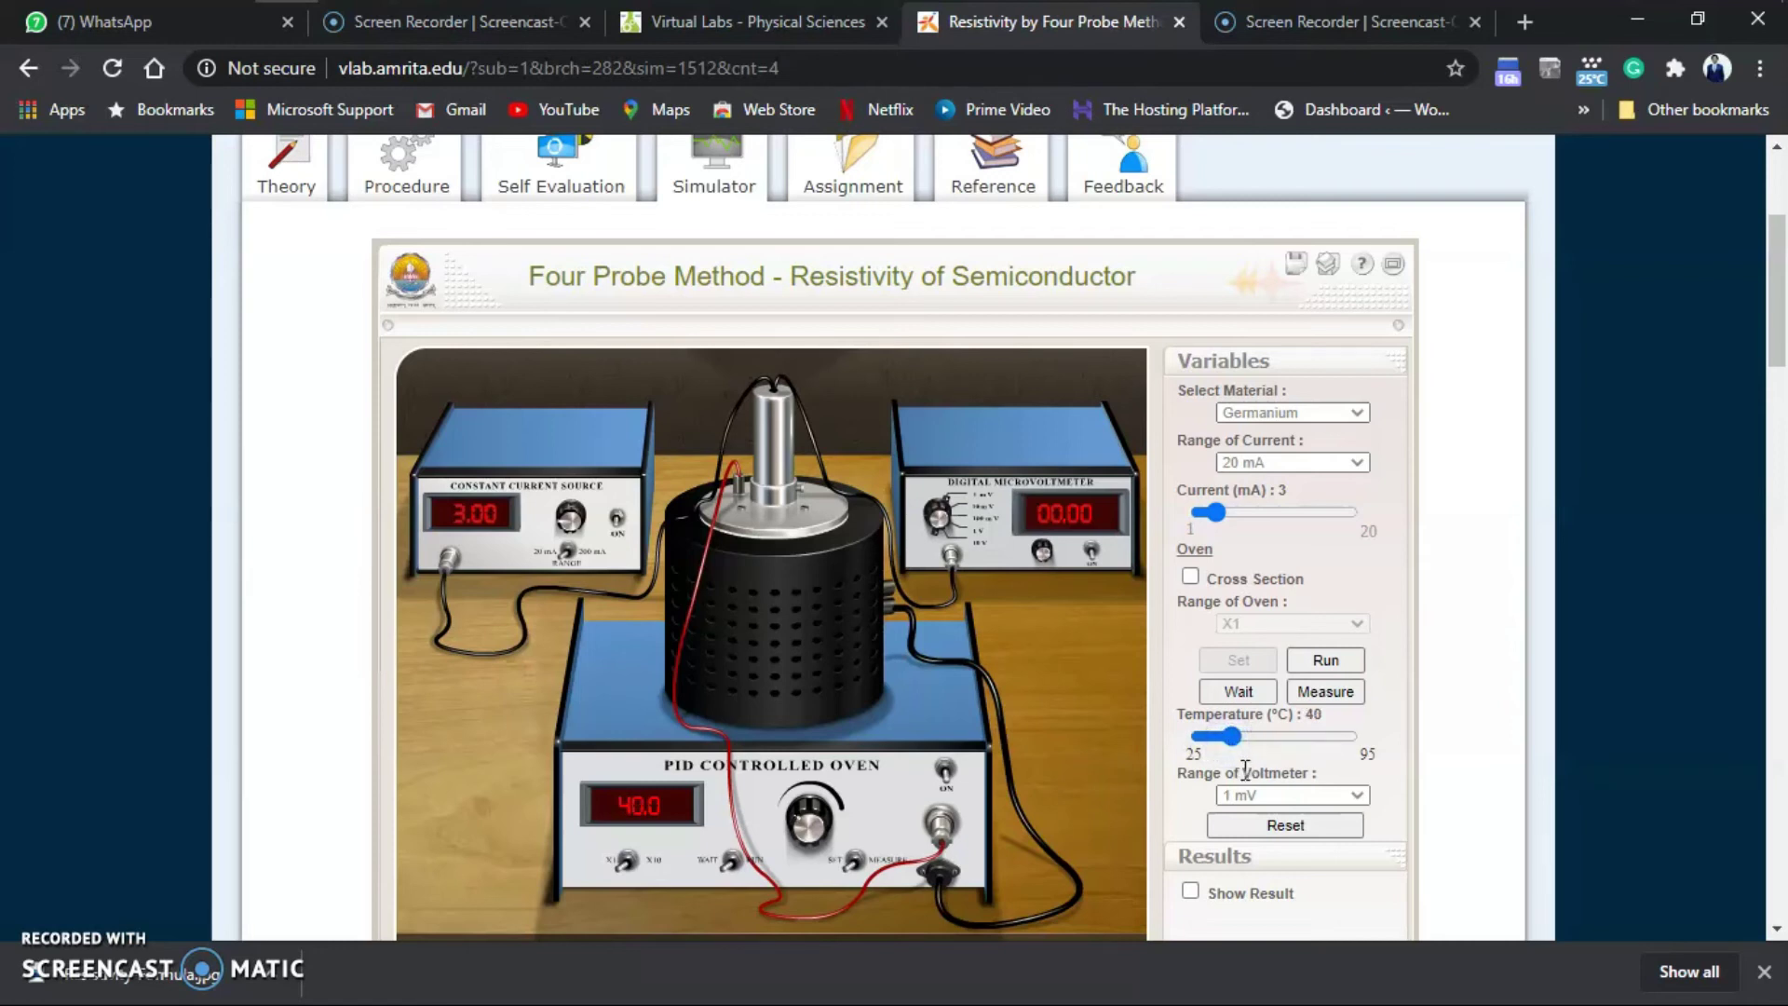
Set the voltmeter range to 100 mV
{"action": "left_click", "coordinate": [1359, 794]}
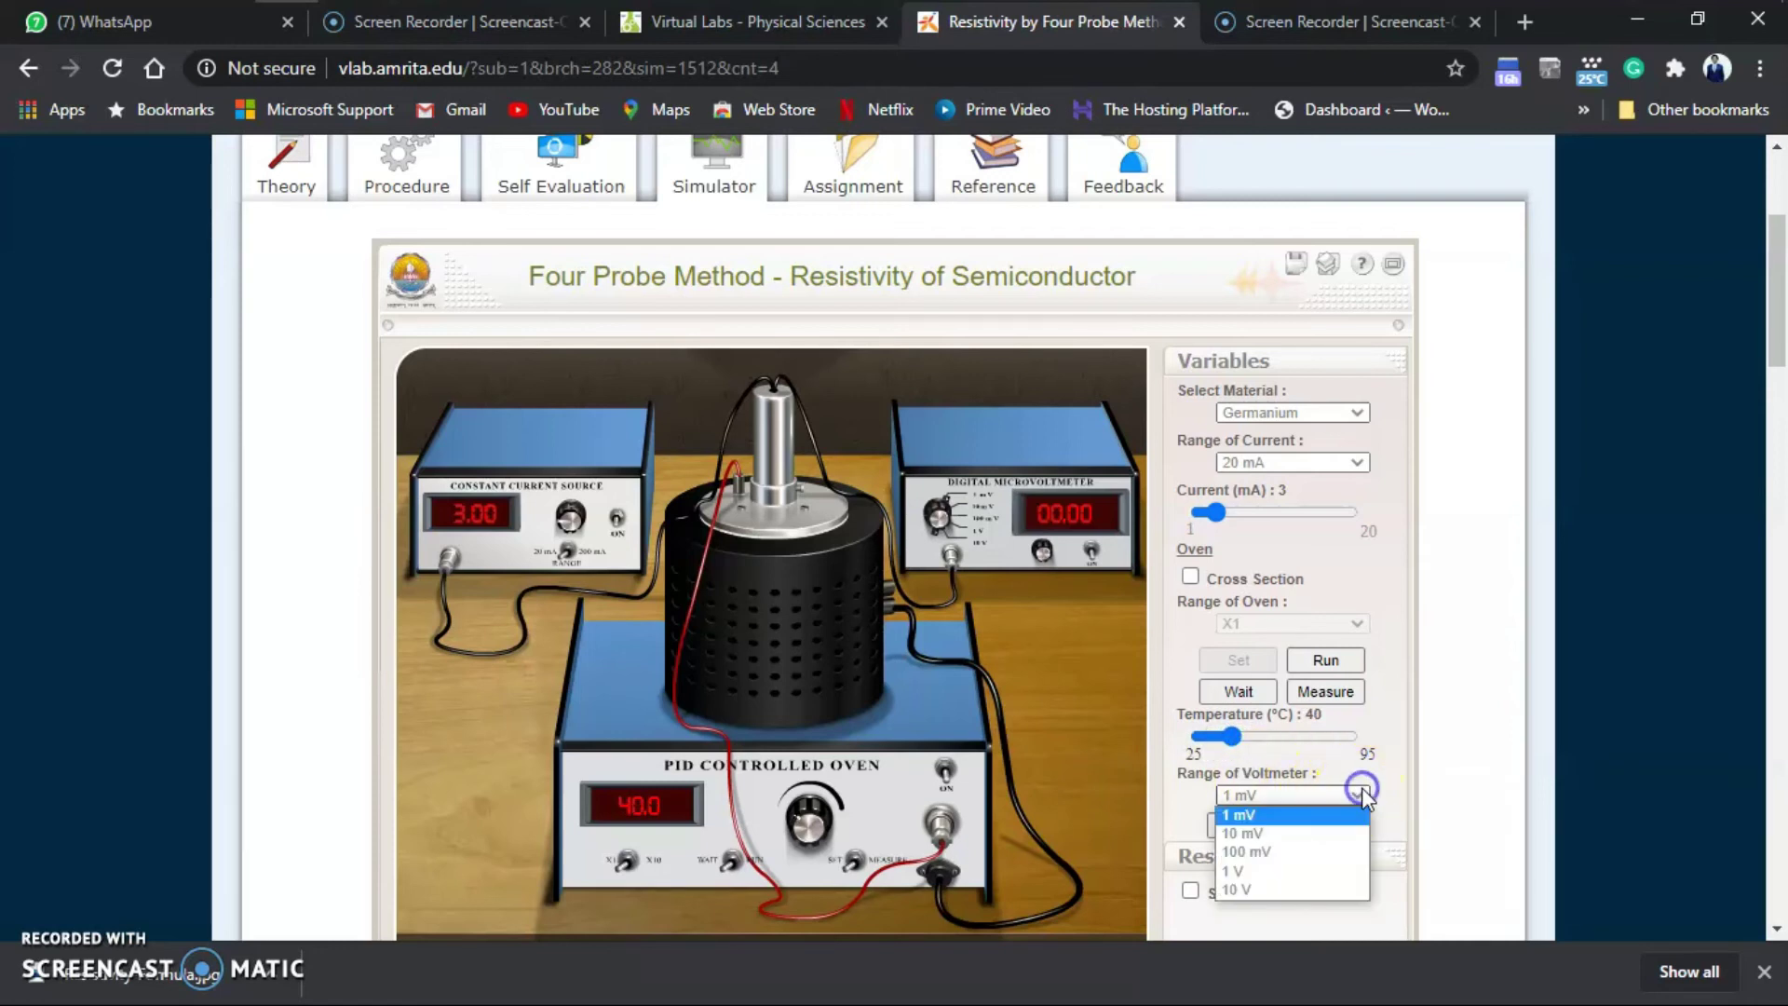
{"action": "left_click", "coordinate": [1328, 834]}
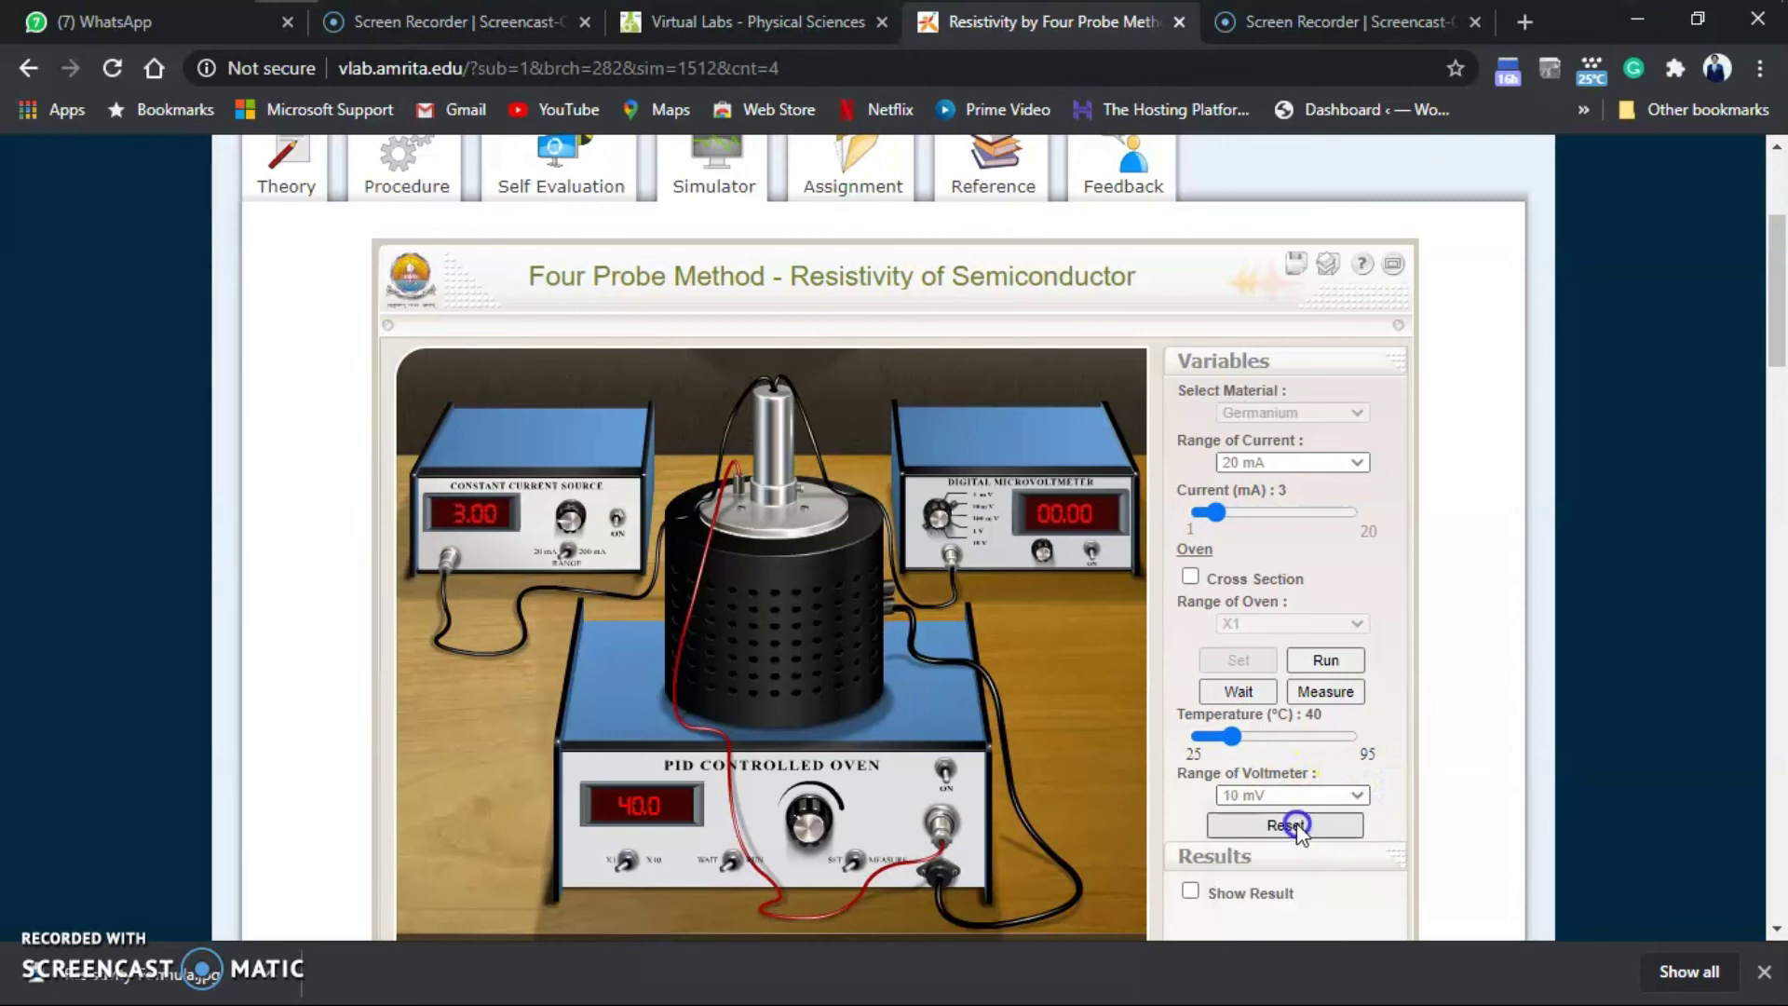
{"action": "left_click", "coordinate": [1361, 796]}
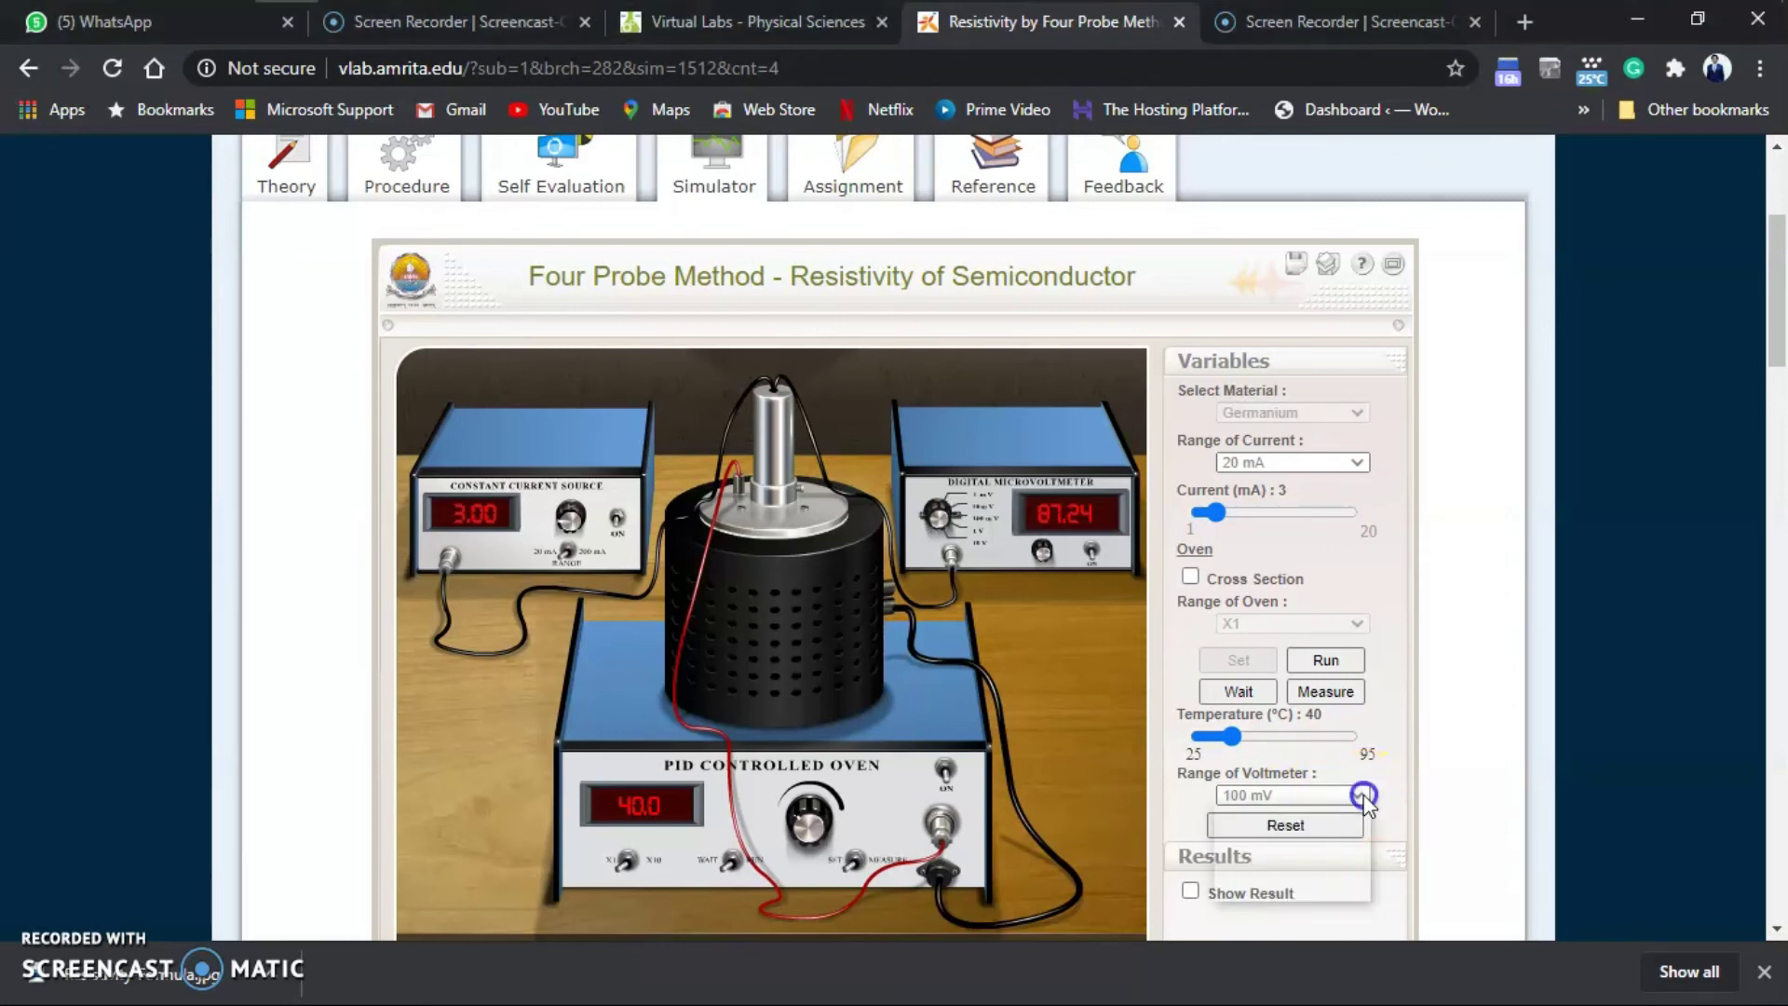
{"action": "left_click", "coordinate": [1361, 797]}
{"action": "left_click", "coordinate": [1361, 798]}
Run the oven up to 40.0 °C, where the voltmeter reads 80.38 mV
{"action": "left_click", "coordinate": [1353, 663]}
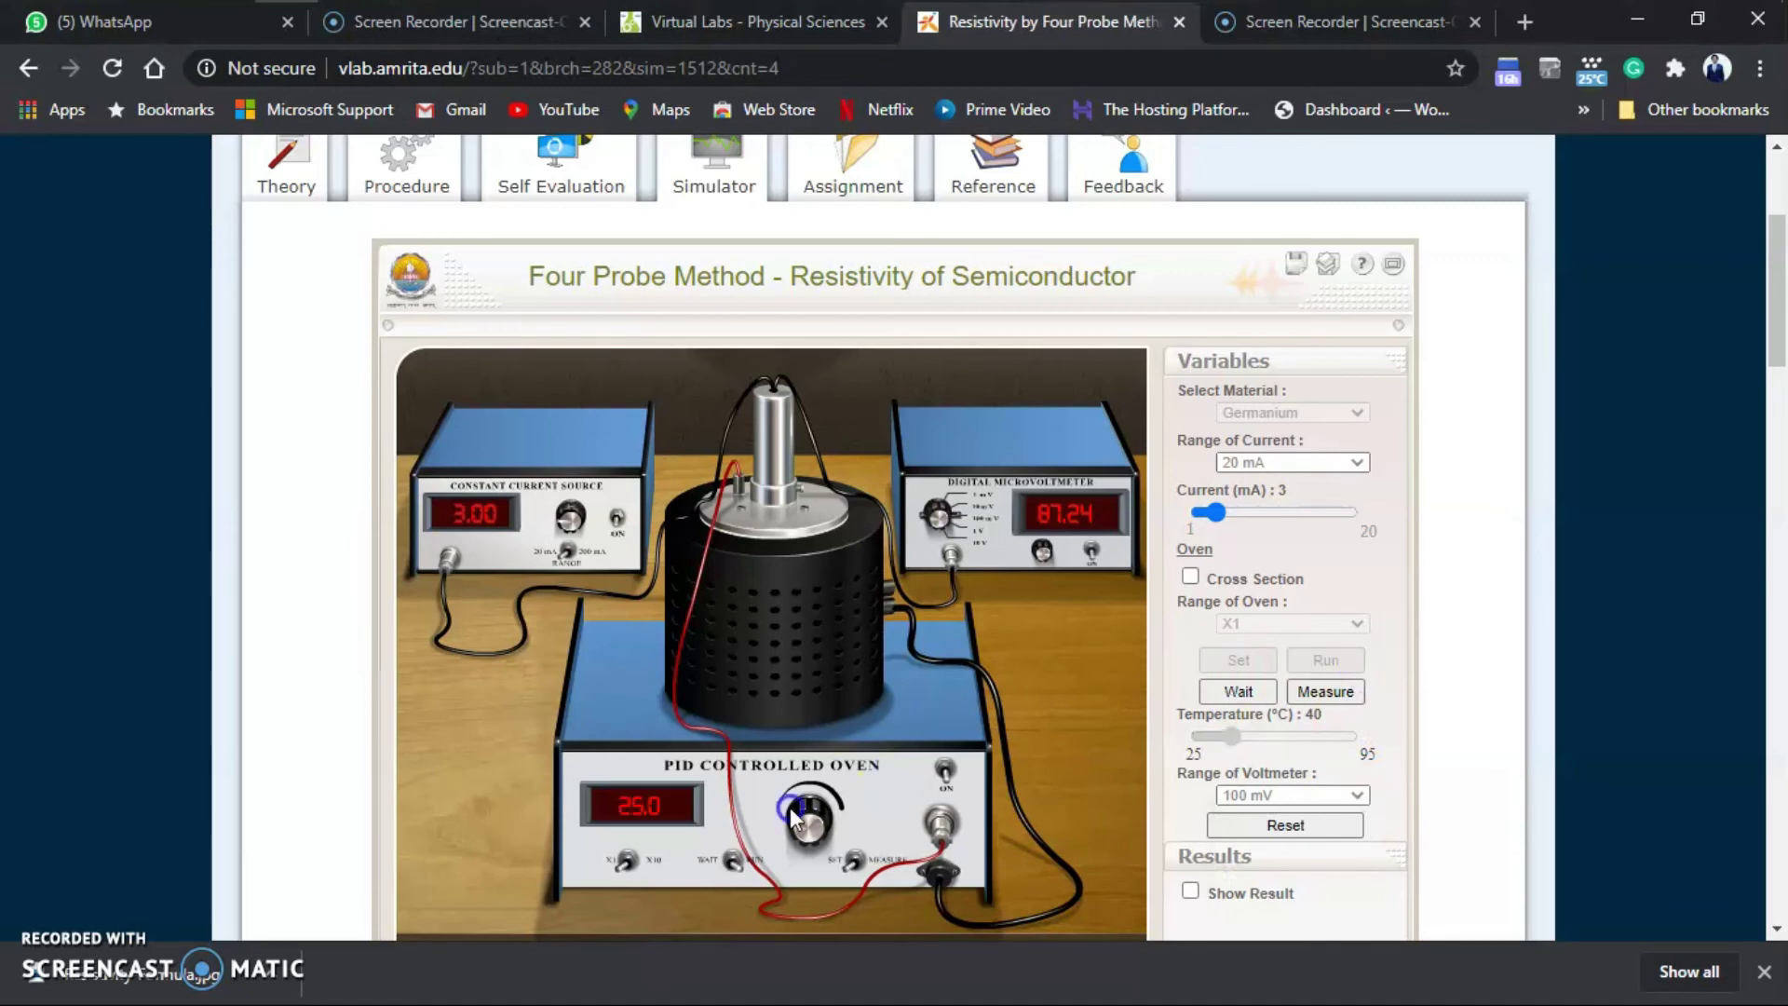
{"action": "left_click", "coordinate": [645, 843]}
{"action": "left_click", "coordinate": [1092, 550]}
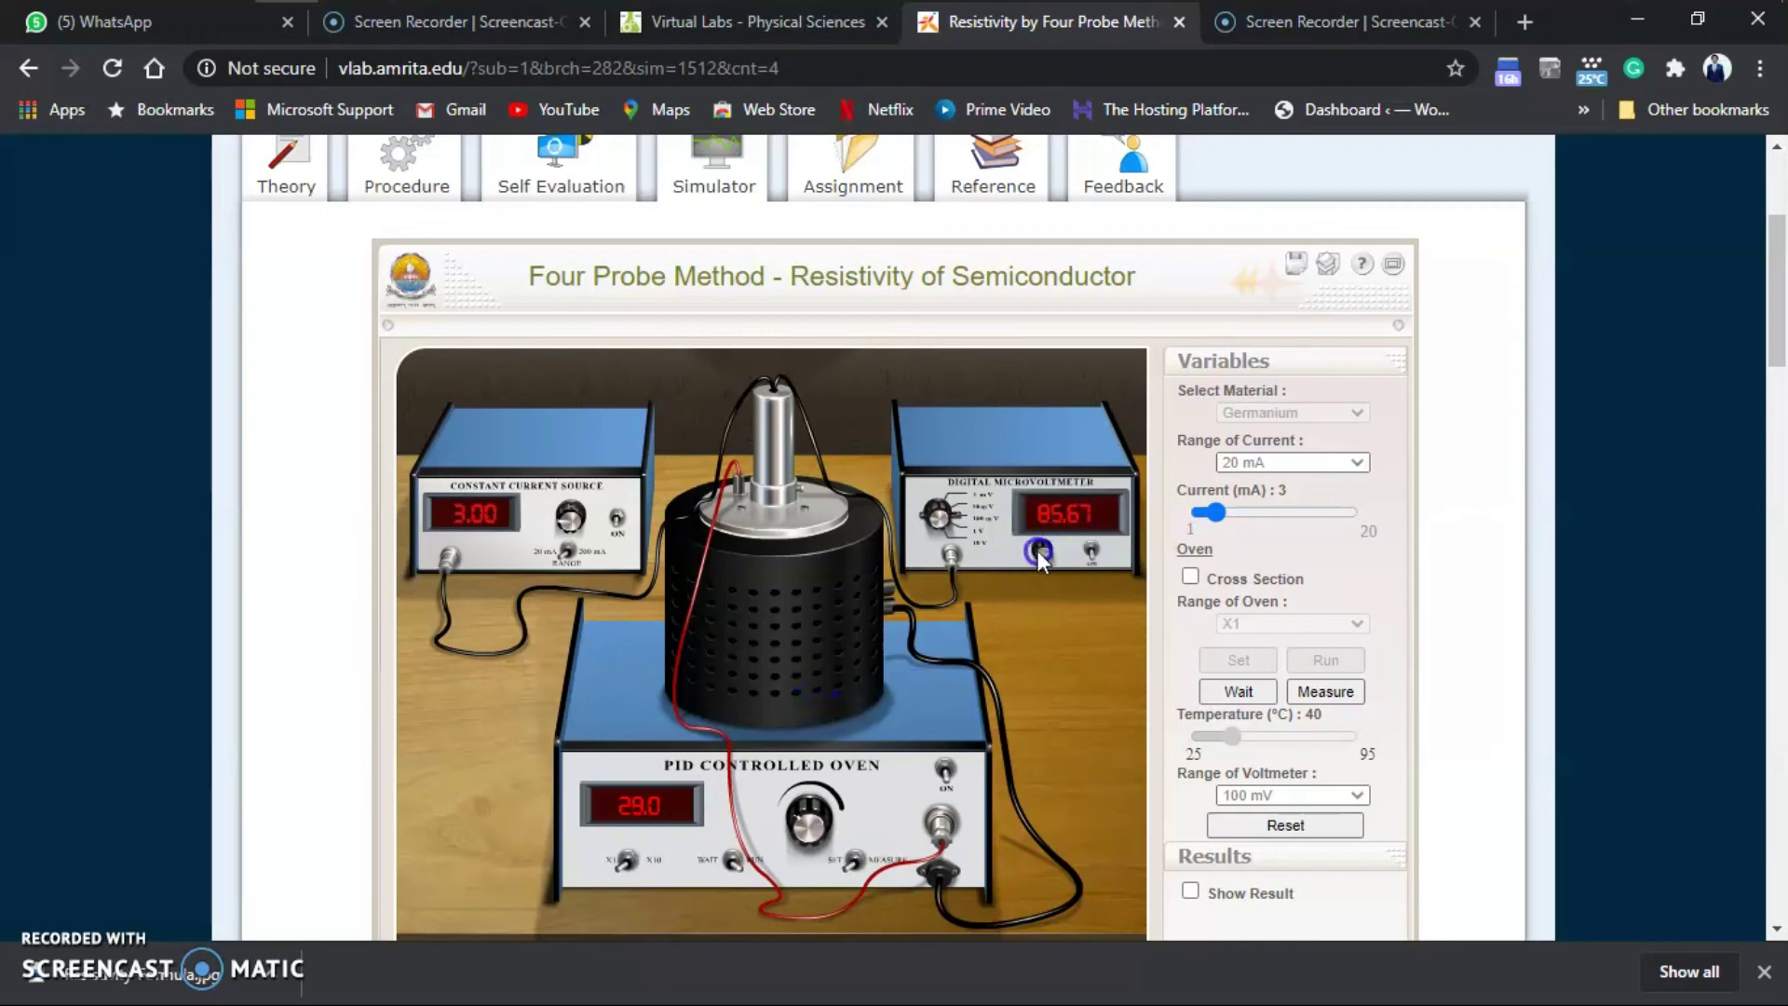
{"action": "left_click", "coordinate": [1065, 548]}
{"action": "left_click", "coordinate": [645, 836]}
{"action": "left_click", "coordinate": [1126, 581]}
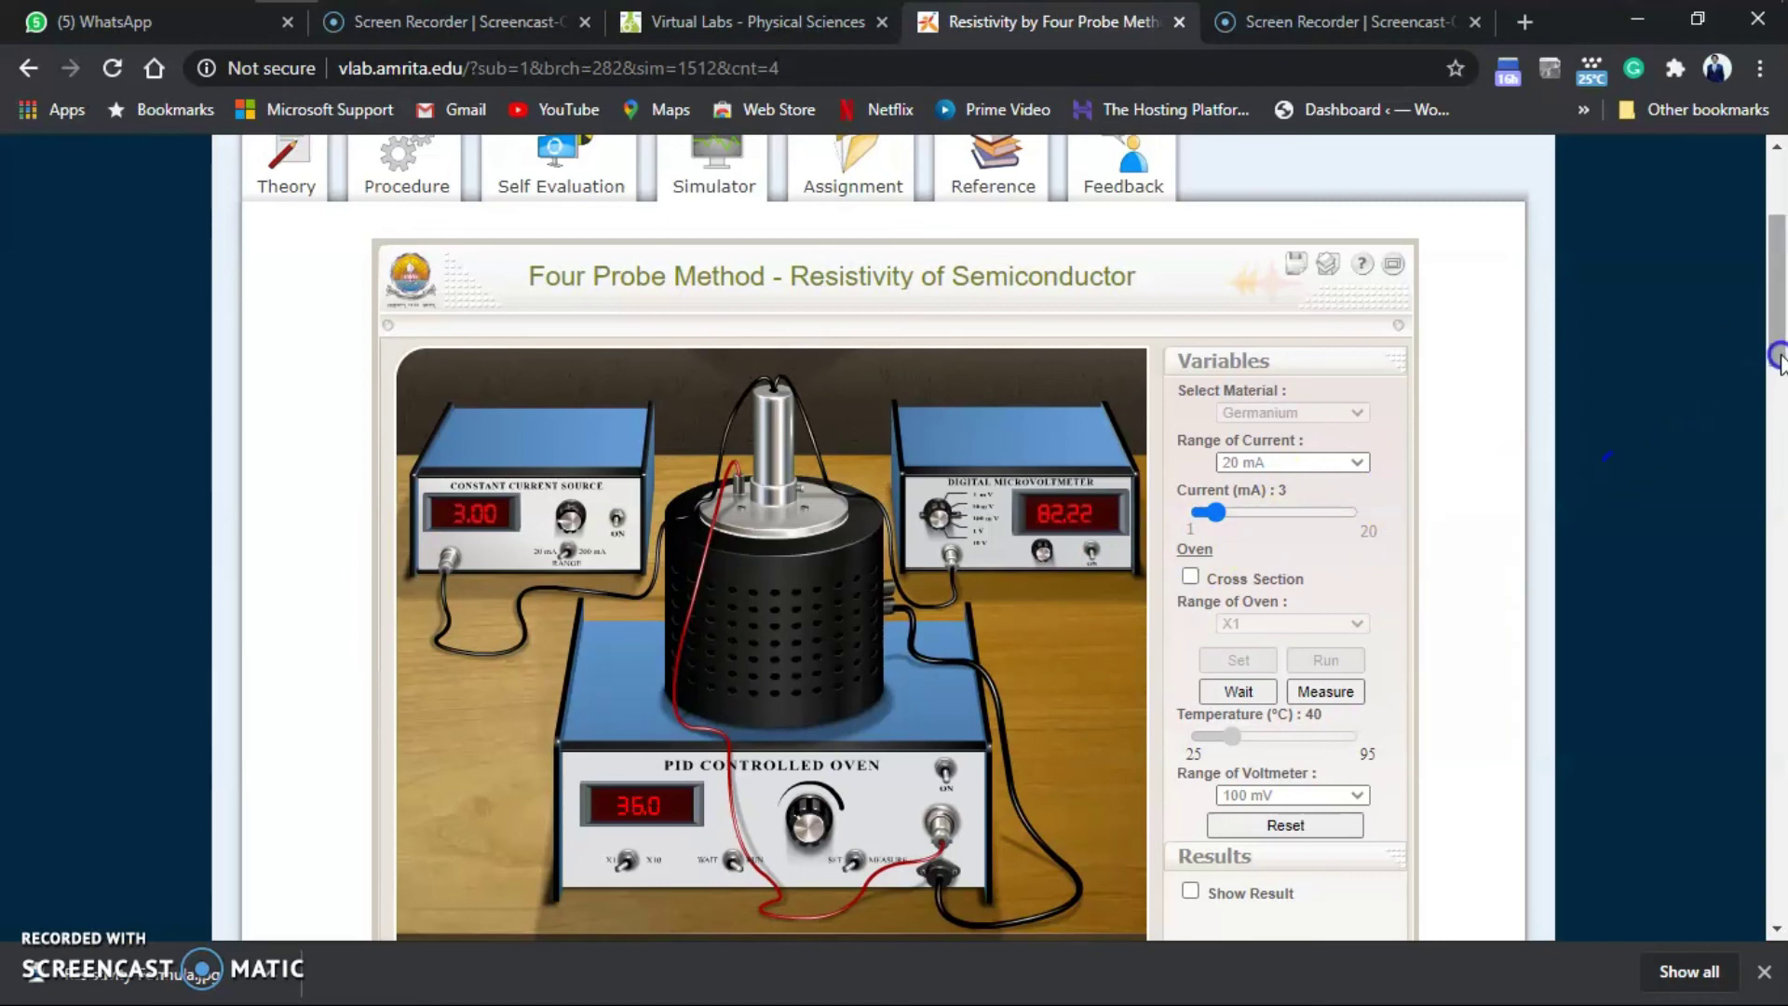
{"action": "left_click_drag", "start_coordinate": [1767, 363], "coordinate": [1779, 359]}
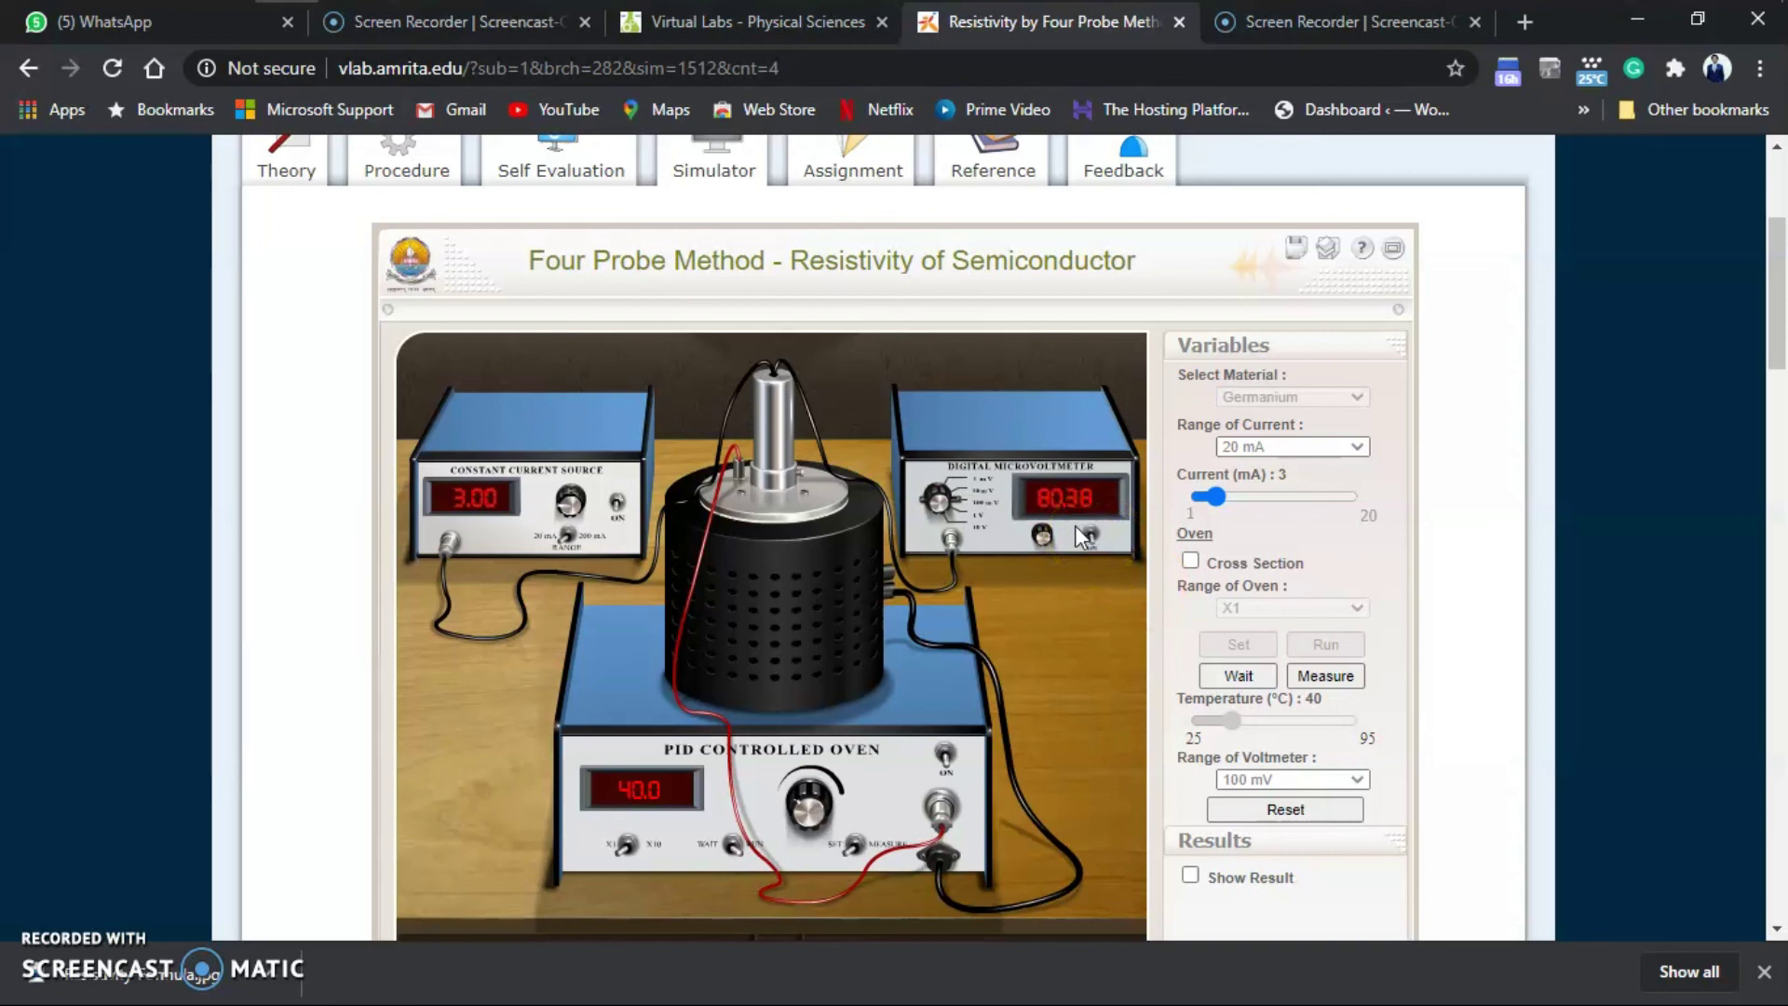
Show the calculated 40 °C resistivity of 5.7136 ohm cm, down from 6.2011 at 25 °C
{"action": "left_click_drag", "start_coordinate": [1763, 364], "coordinate": [1764, 370]}
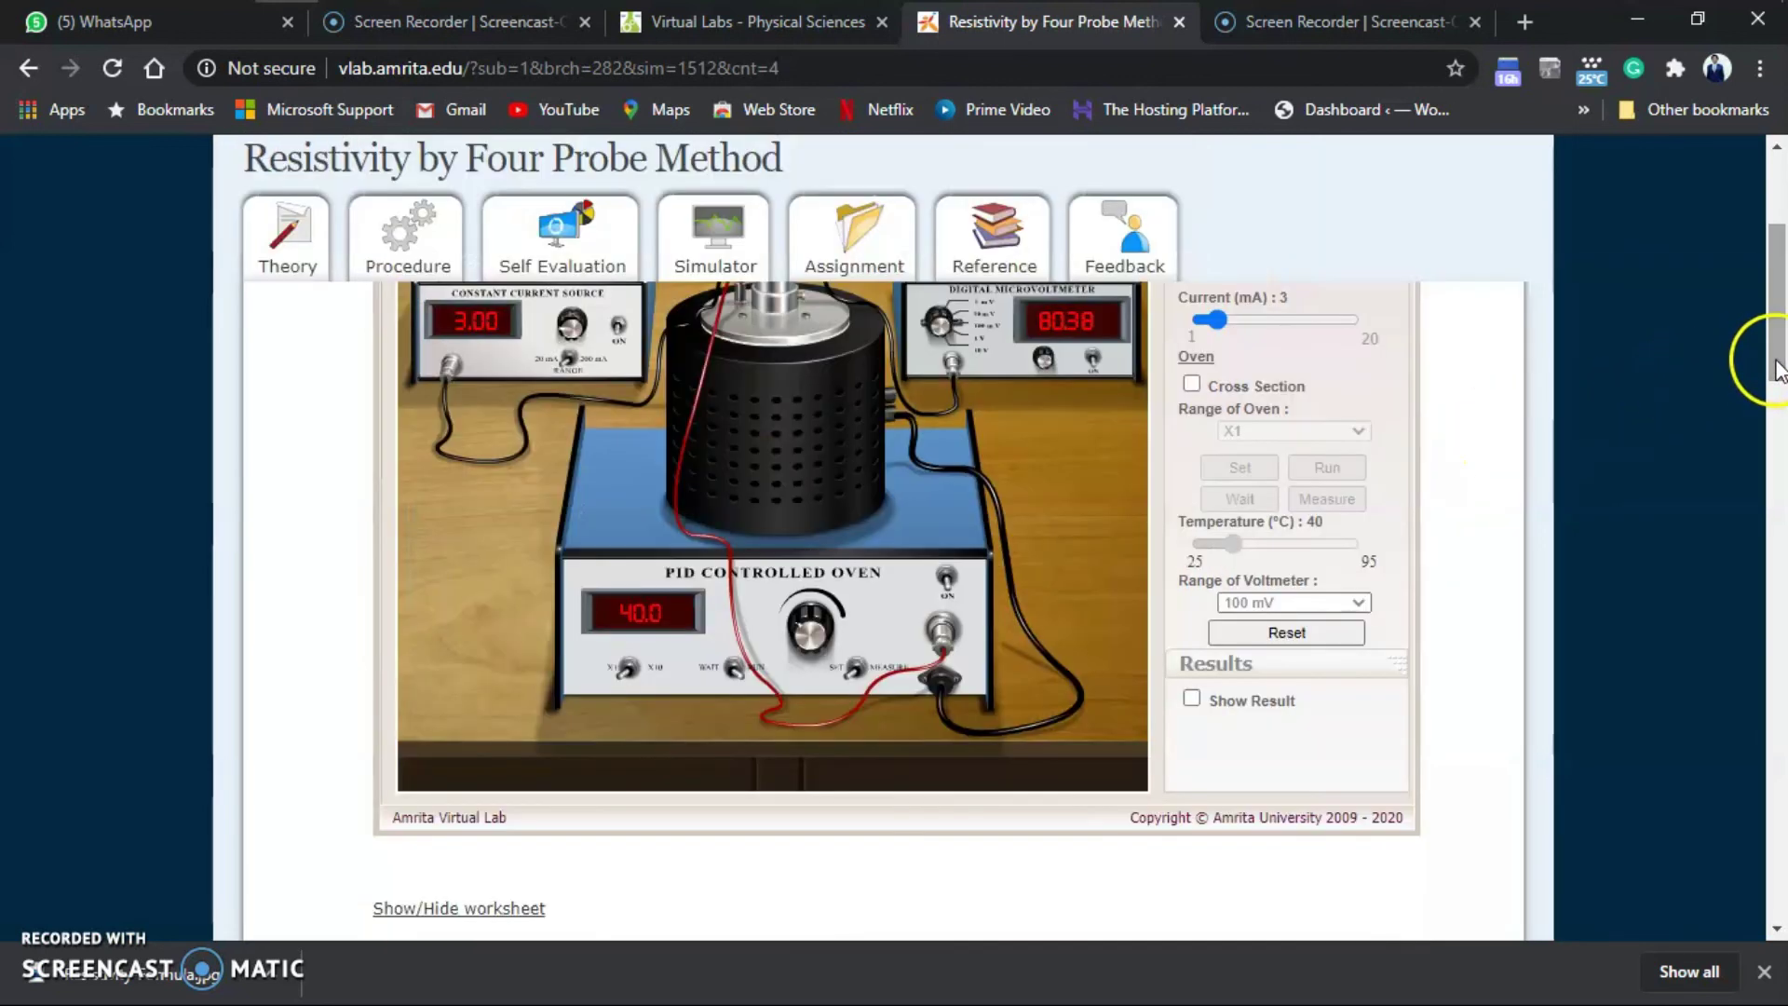
{"action": "left_click", "coordinate": [1192, 698]}
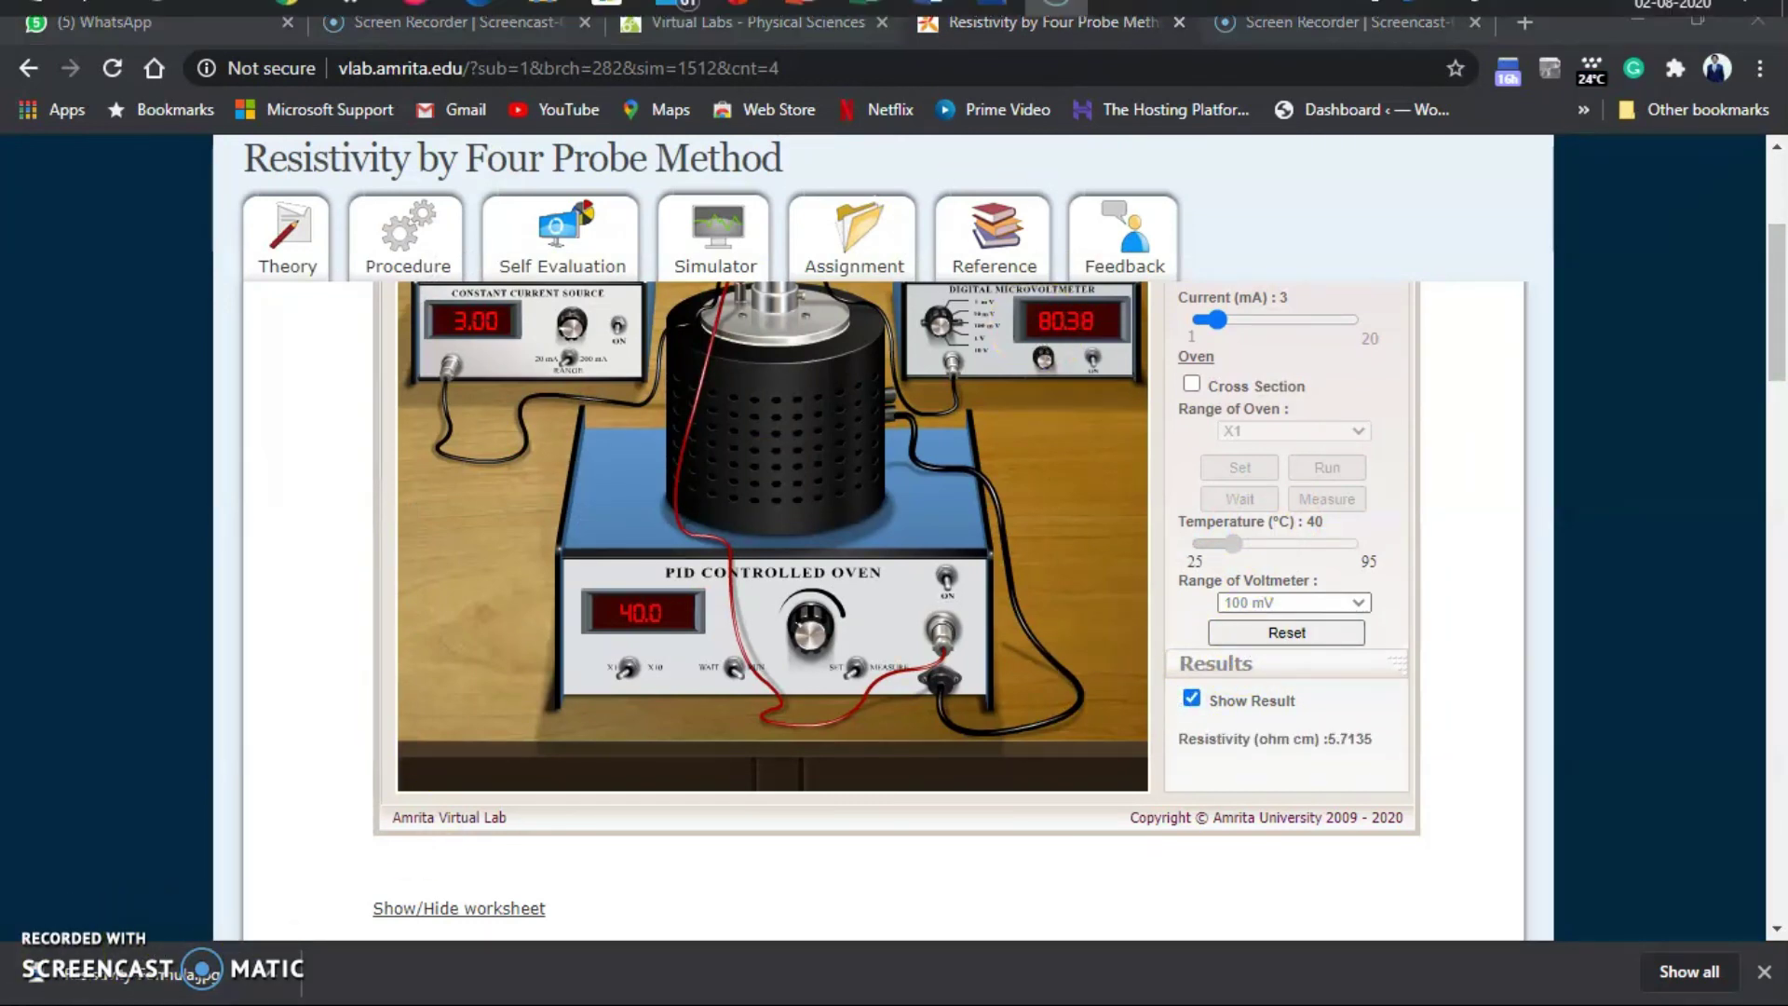
{"action": "left_click", "coordinate": [867, 26]}
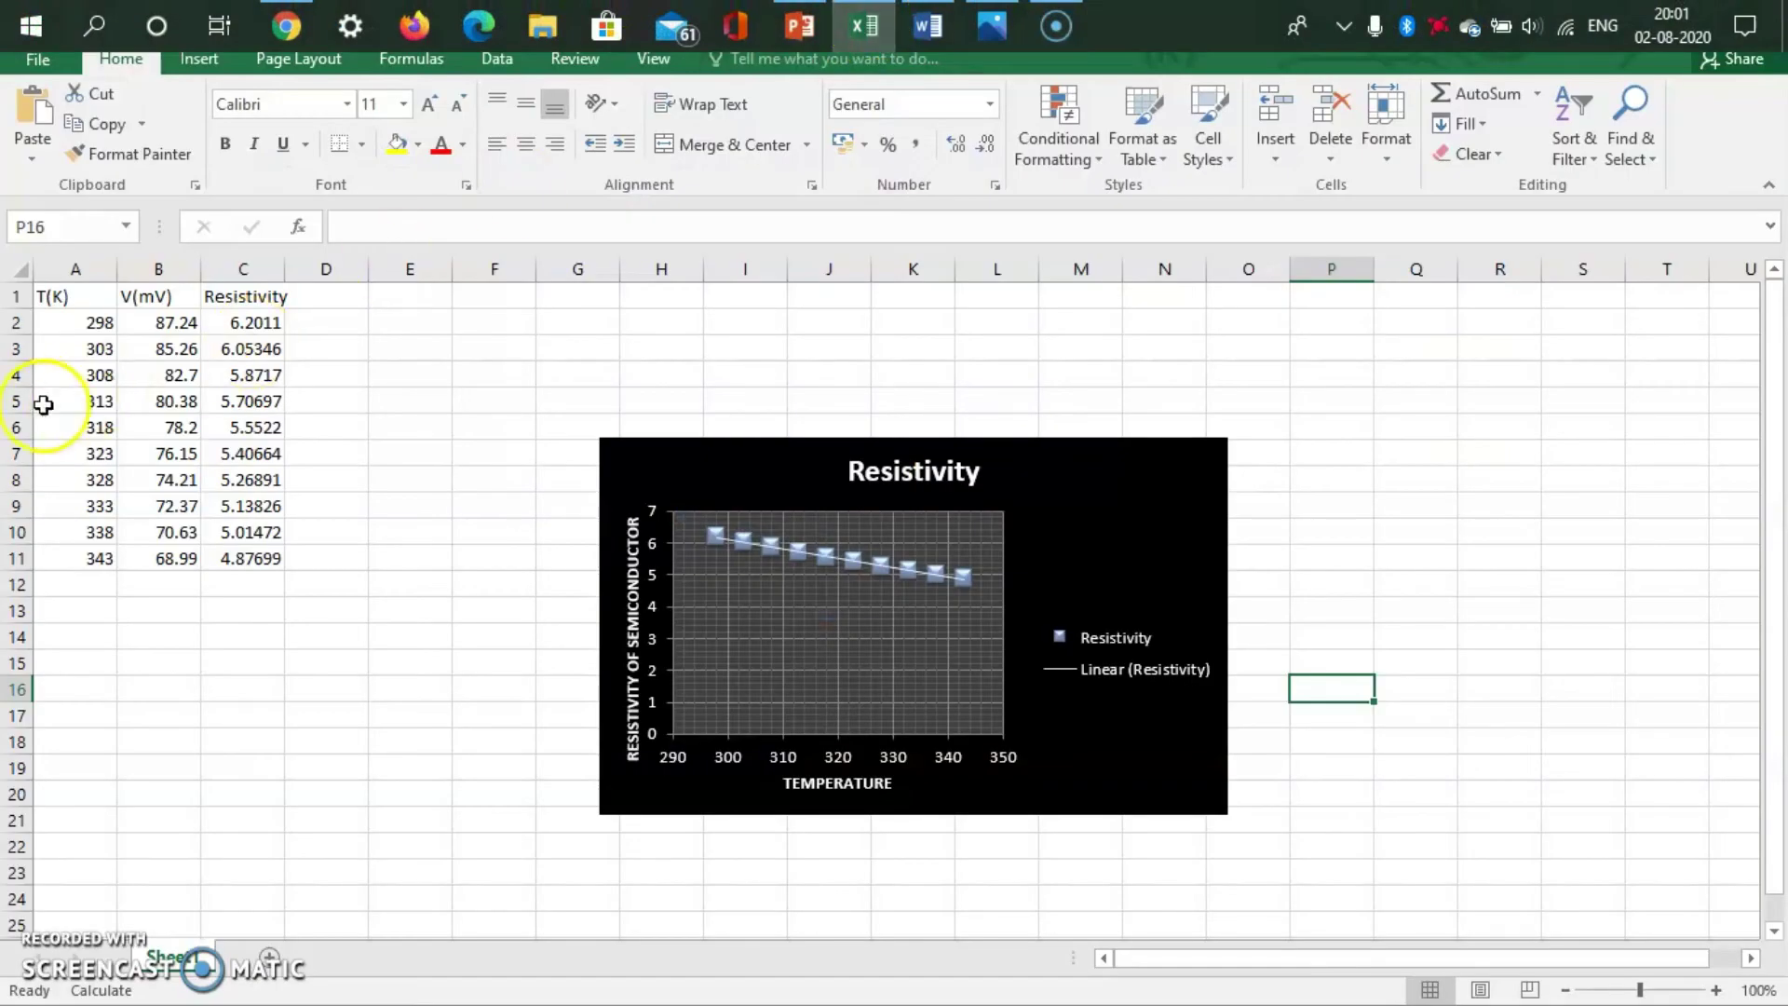